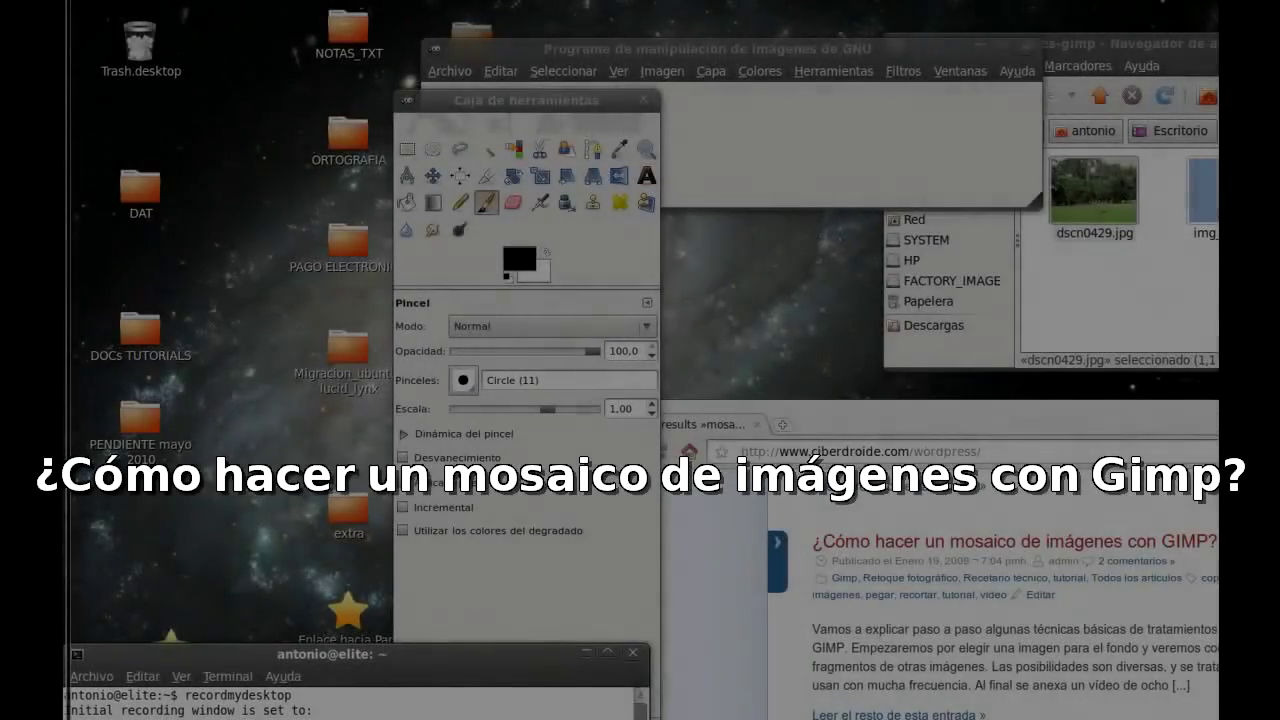
Open dscn0429.jpg from Nautilus in the GIMP image editor
left_click(1094, 190)
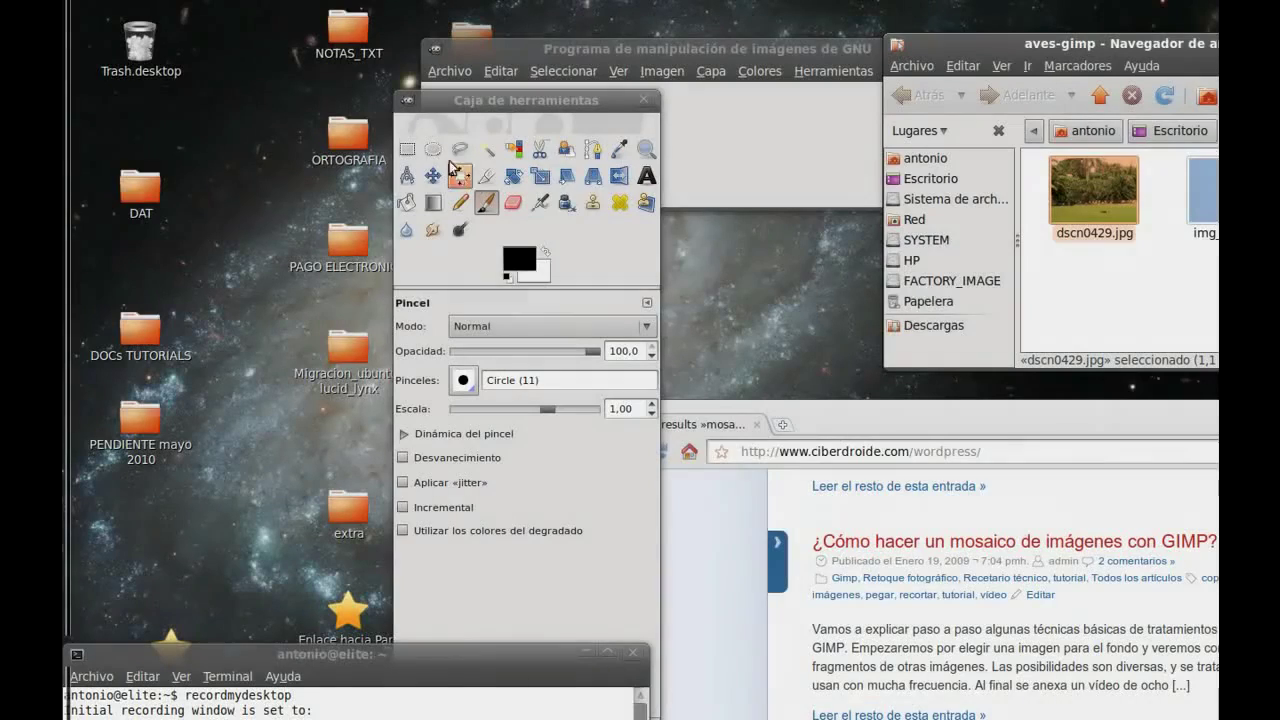
right_click(1090, 202)
mouse_move(1140, 241)
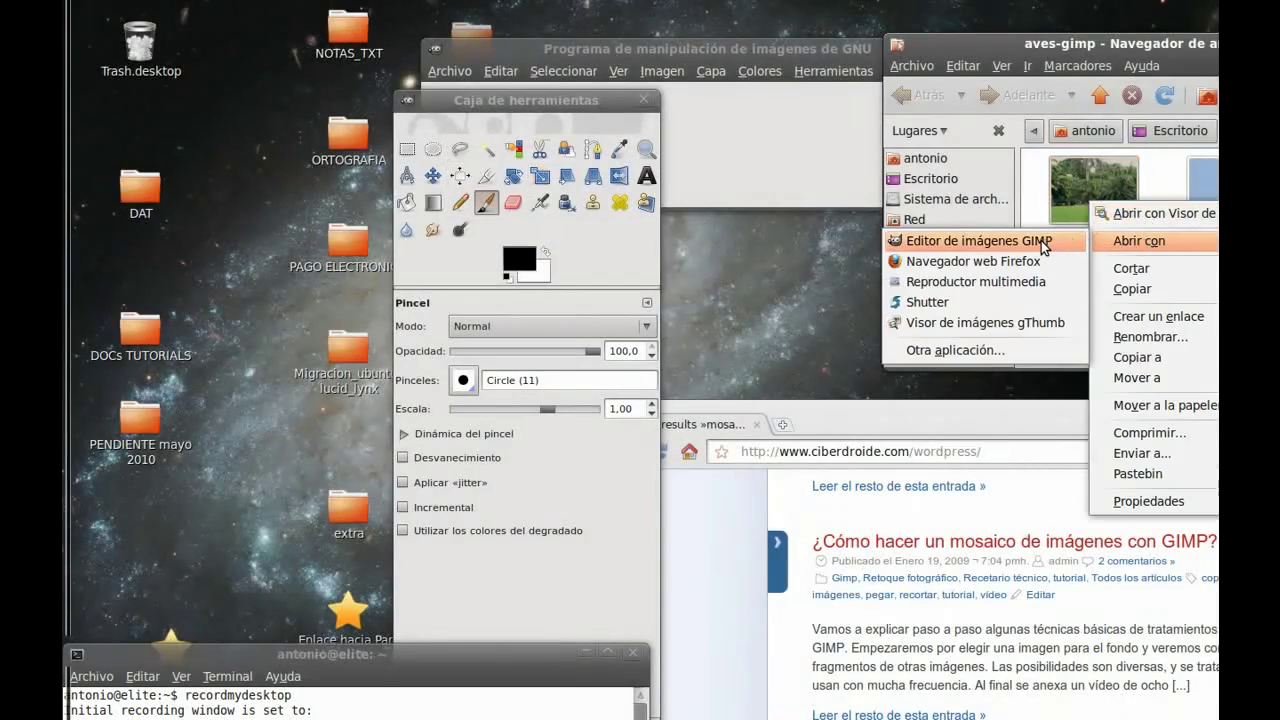
left_click(1043, 245)
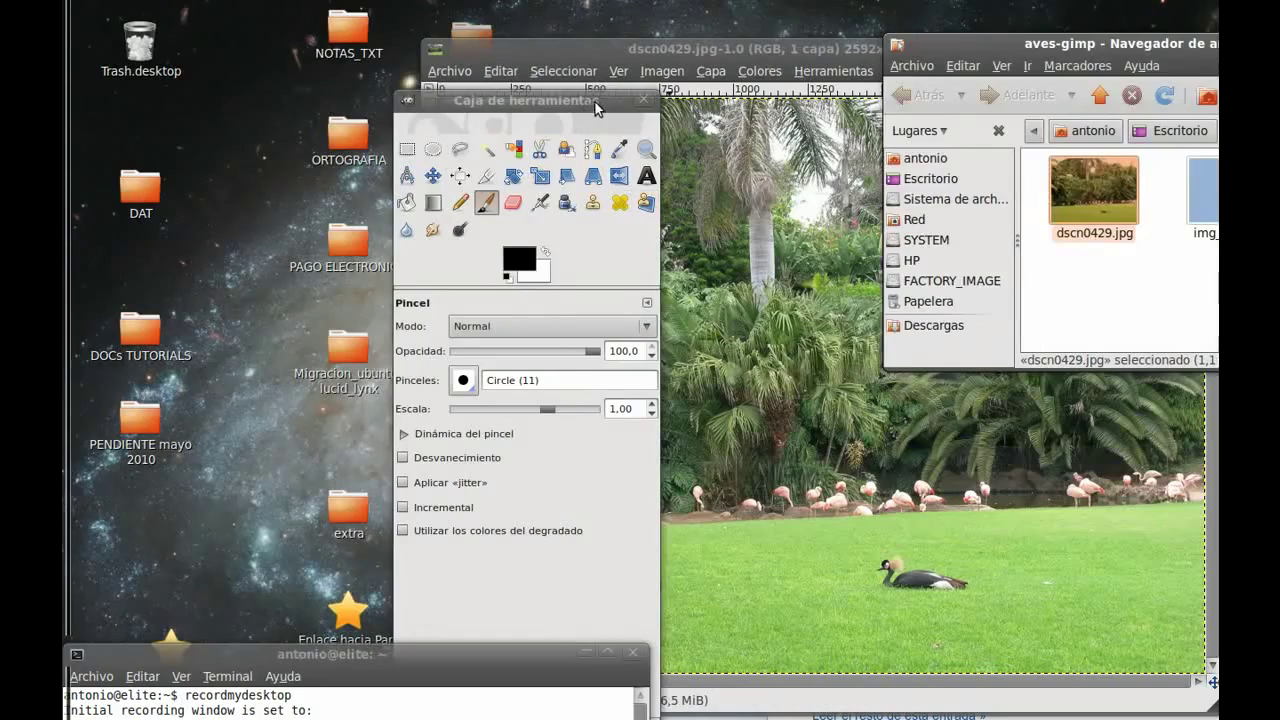
Arrange the GIMP toolbox and the flamingo photo window side by side
left_click_drag(597, 108, 296, 30)
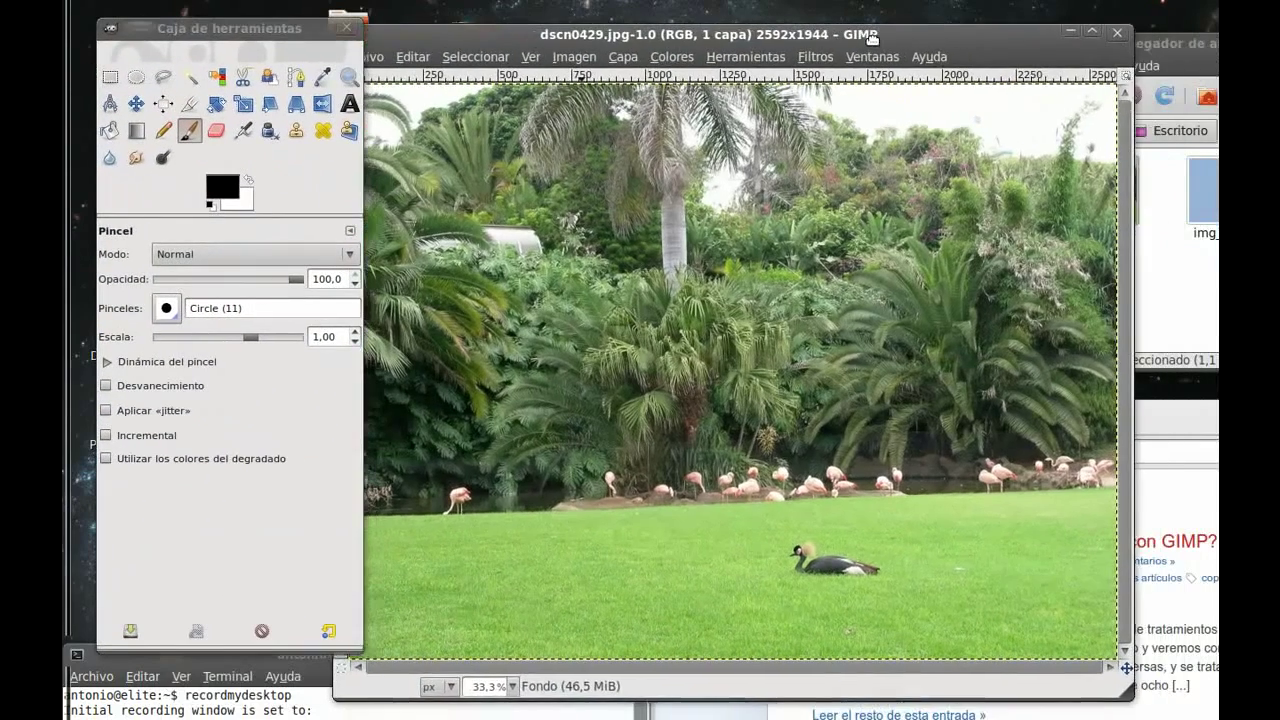
left_click_drag(965, 60, 885, 28)
left_click_drag(259, 22, 225, 22)
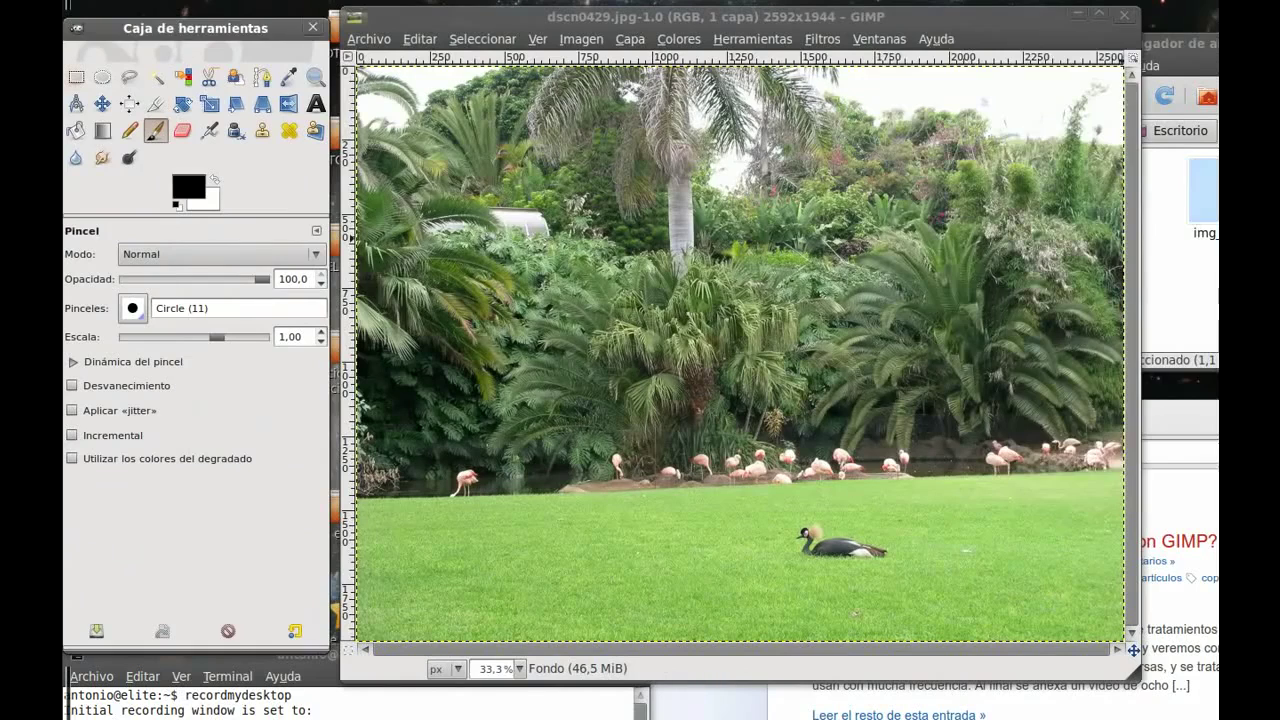
Open img_2323.jpg in GIMP and arrange both photo windows so each is visible
right_click(1093, 195)
mouse_move(1060, 239)
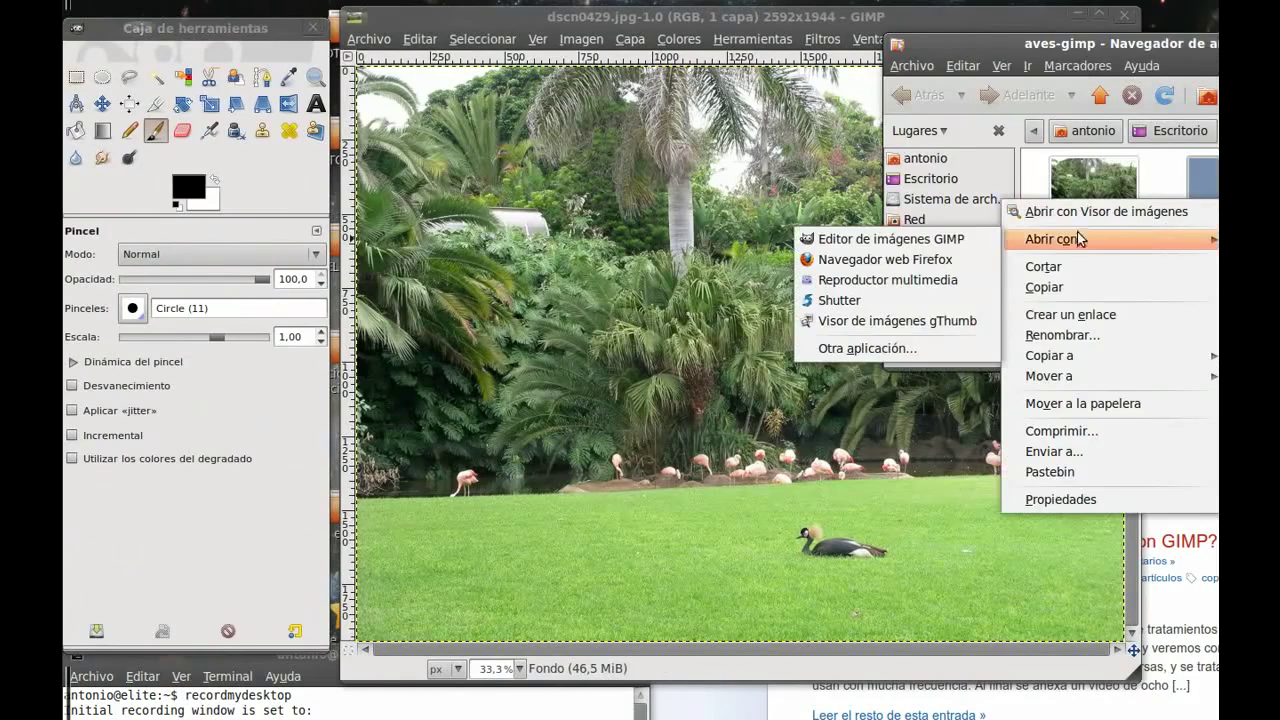
left_click(884, 240)
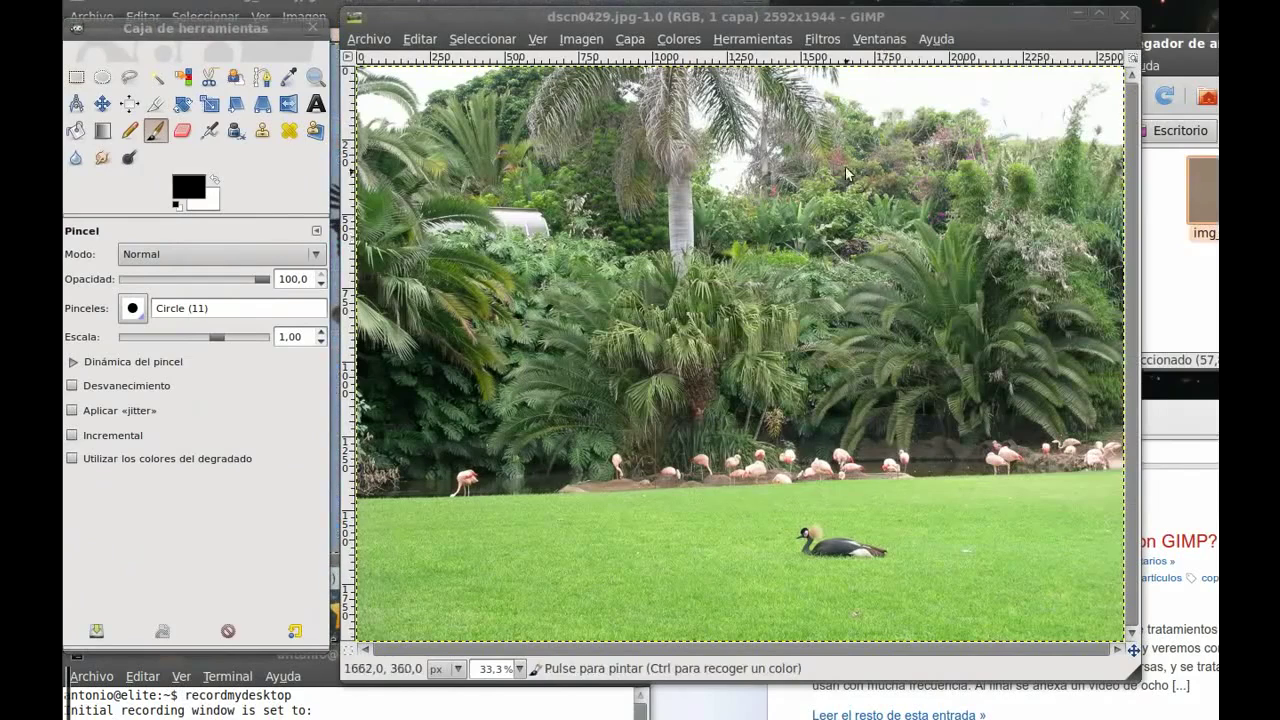
left_click_drag(938, 22, 1016, 22)
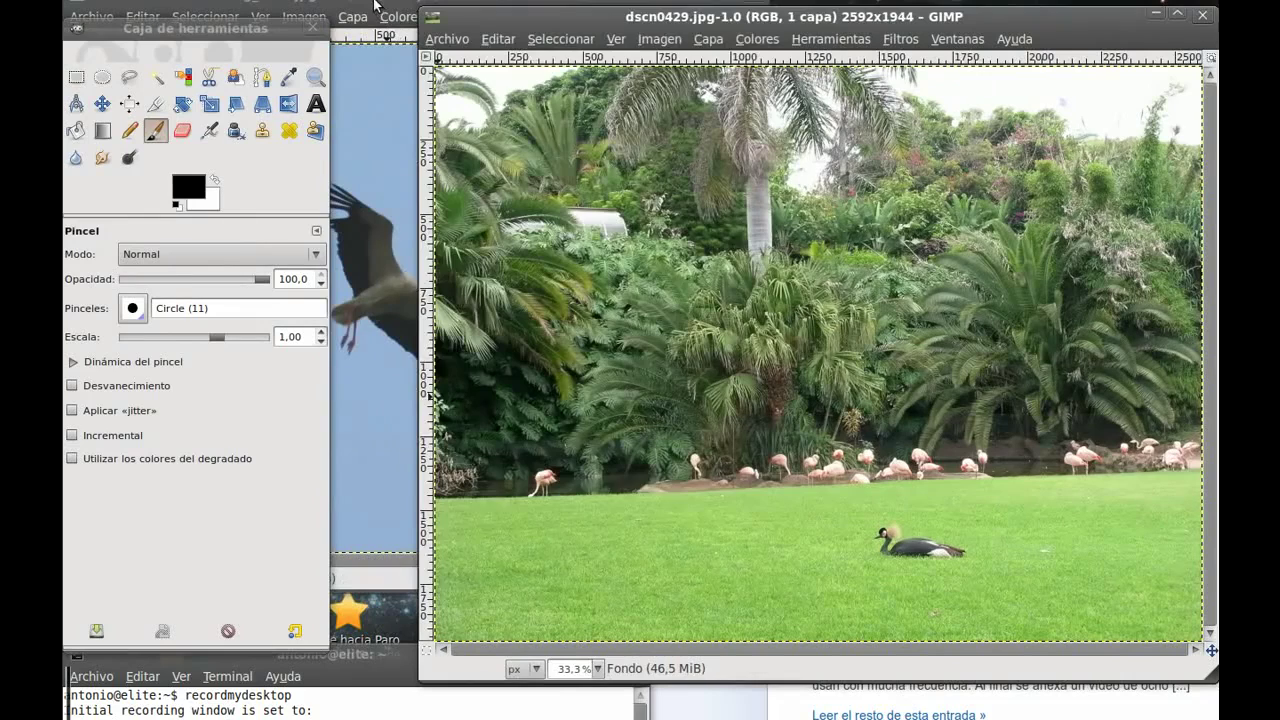
left_click(402, 61)
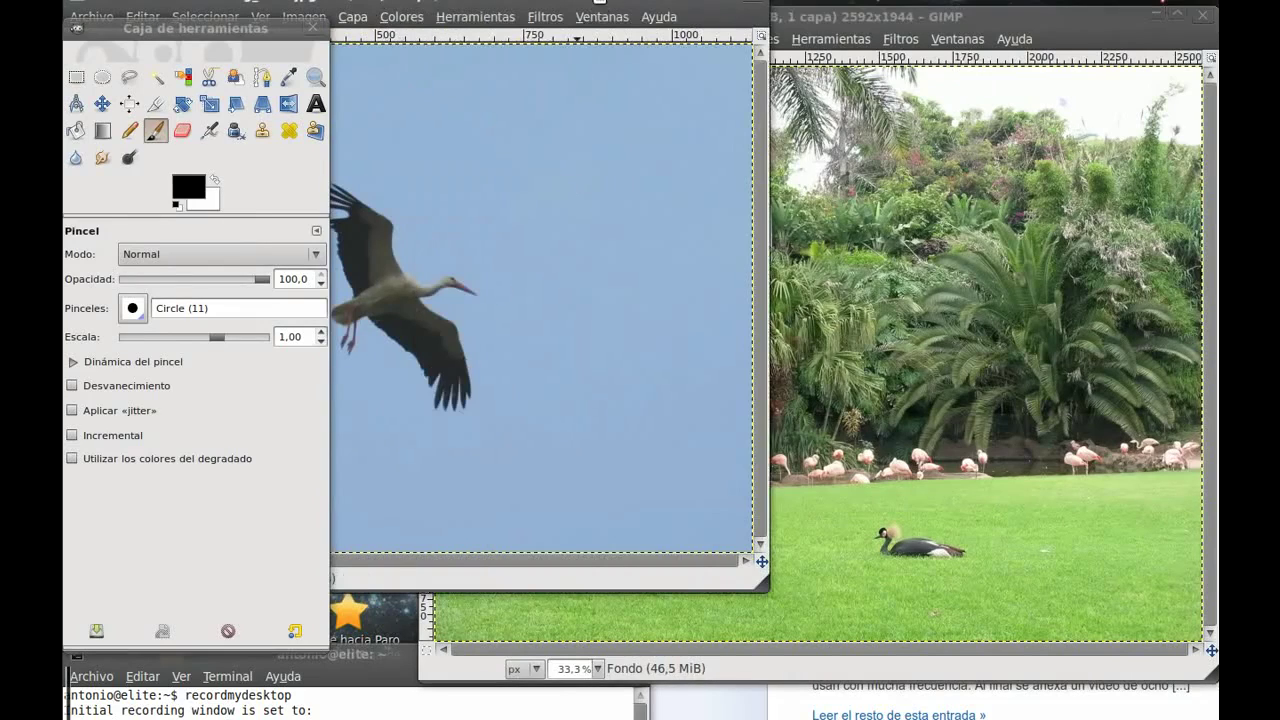
left_click_drag(600, 2, 709, 16)
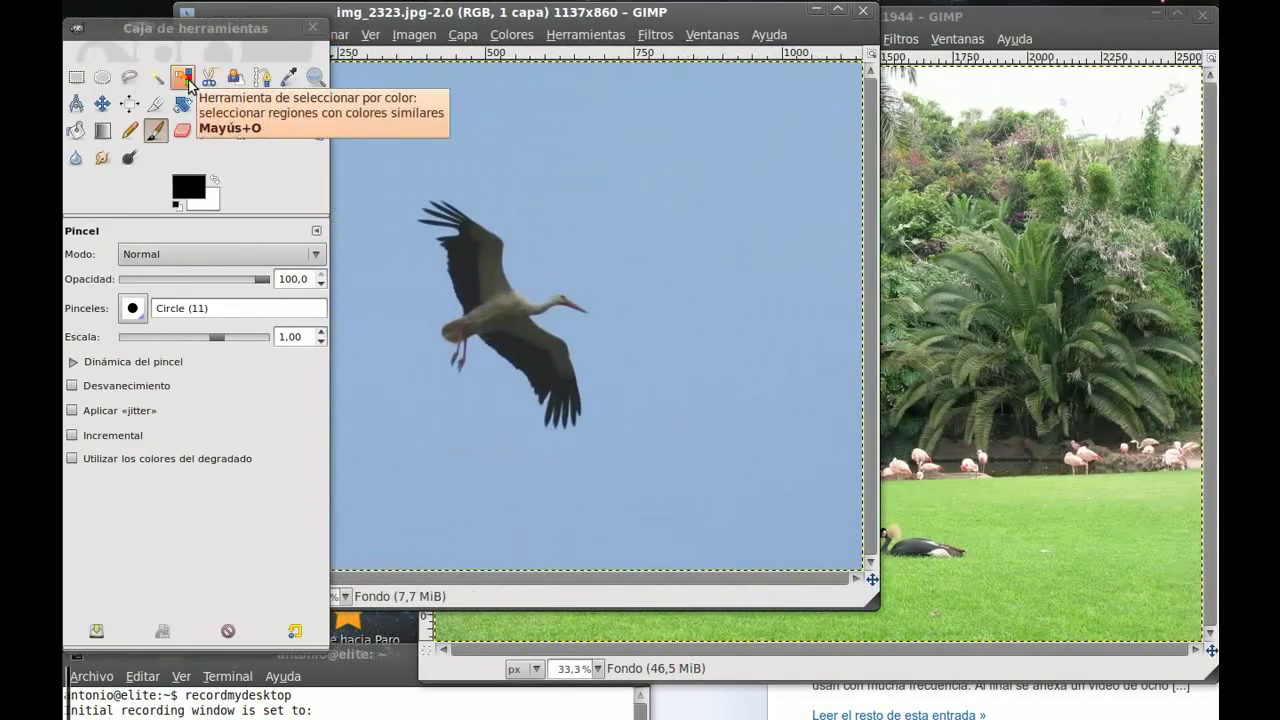
Select the blue sky in img_2323.jpg by color, then invert to isolate the stork
left_click(184, 79)
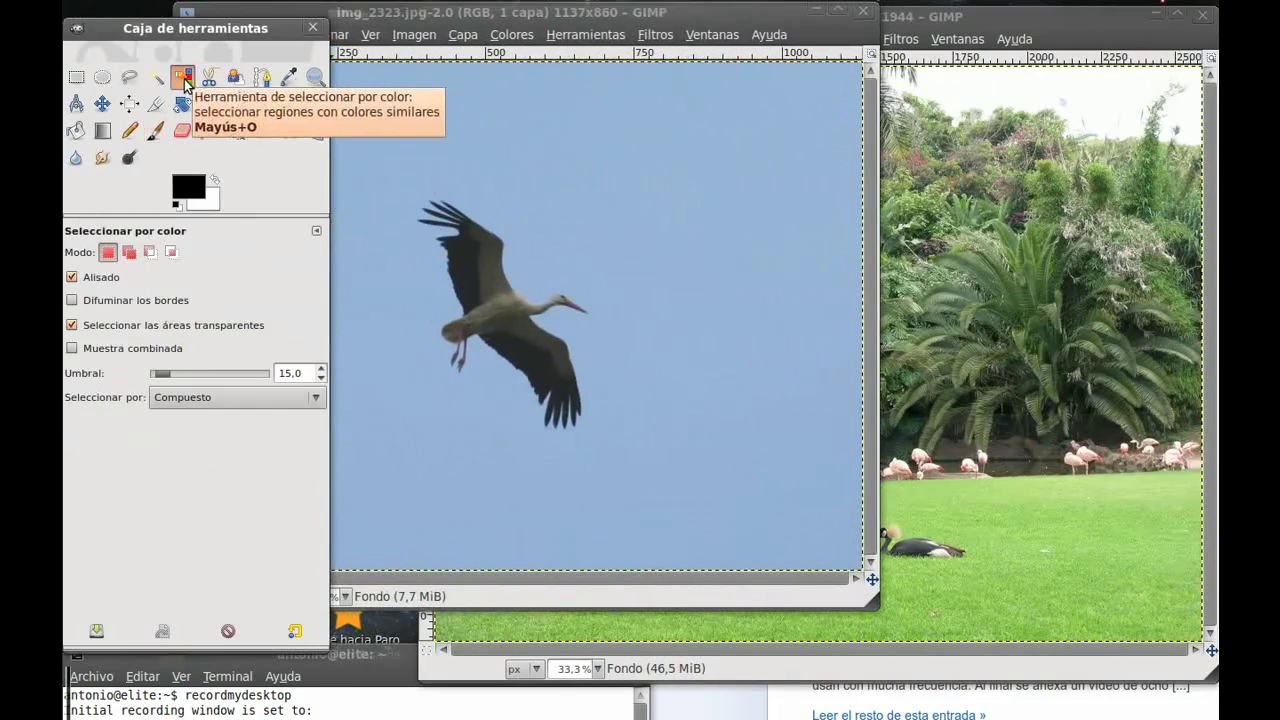
left_click(626, 150)
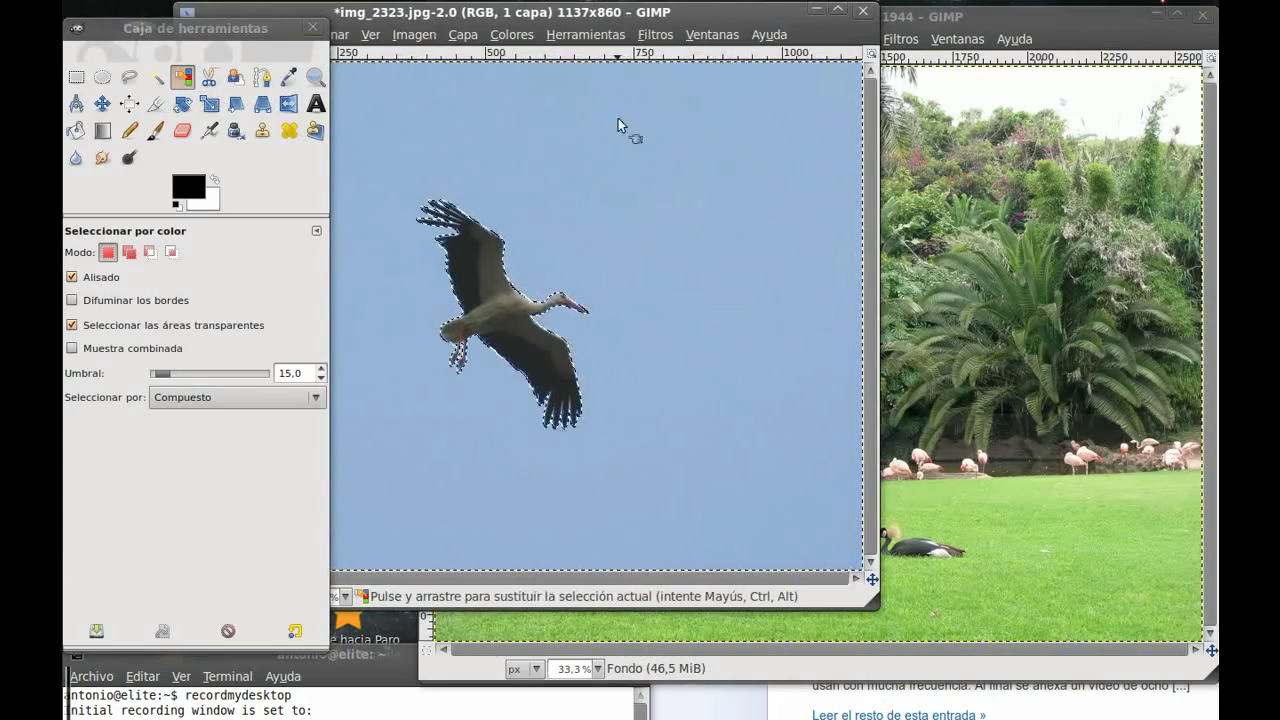
left_click_drag(739, 13, 883, 15)
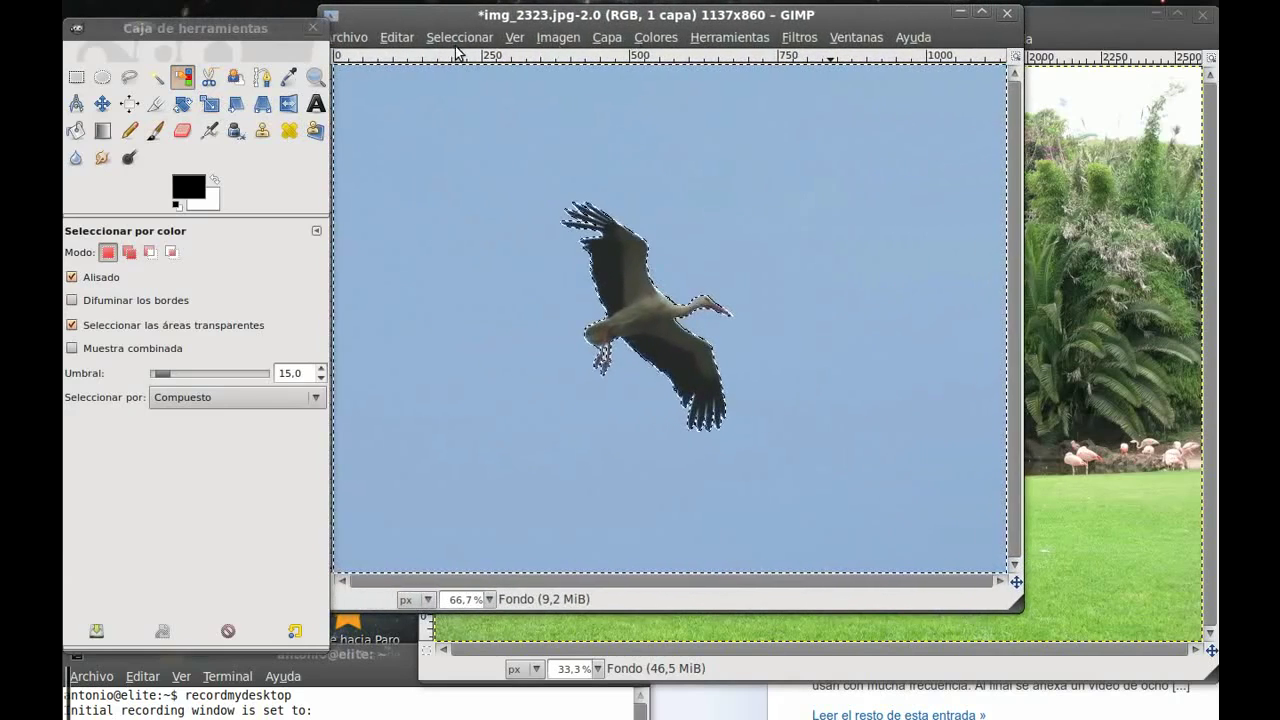
left_click(458, 38)
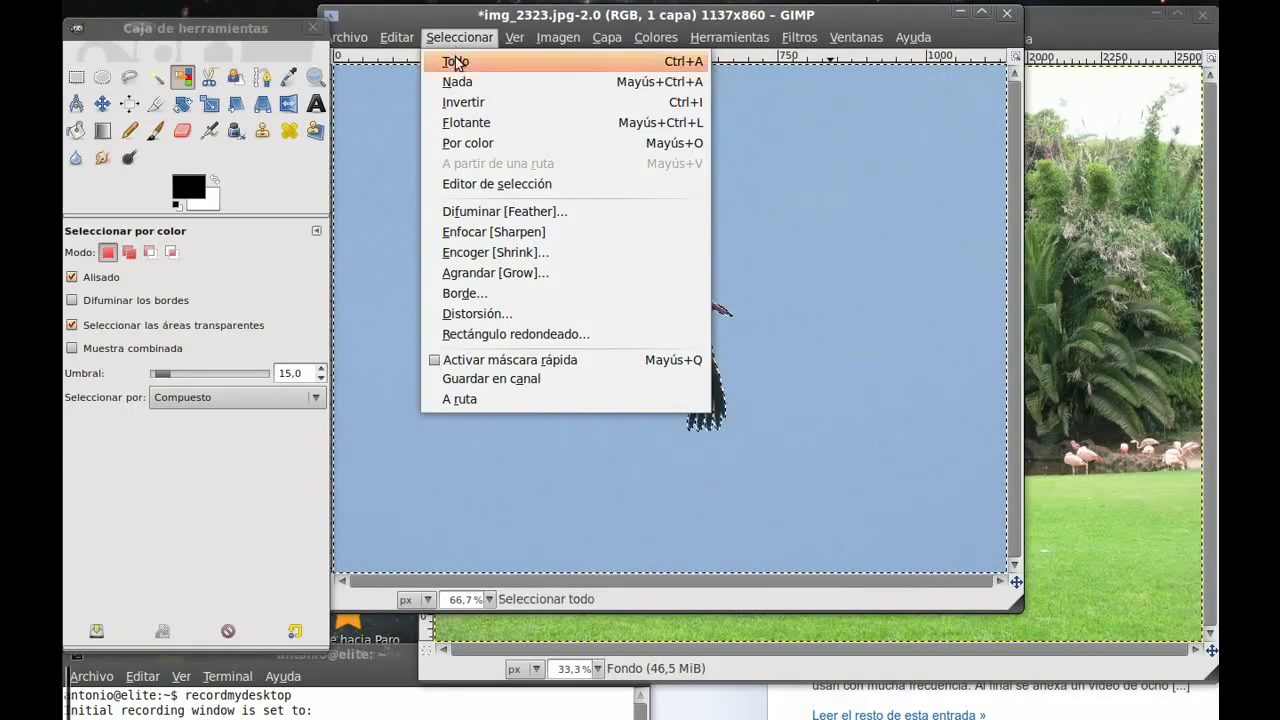
left_click(474, 104)
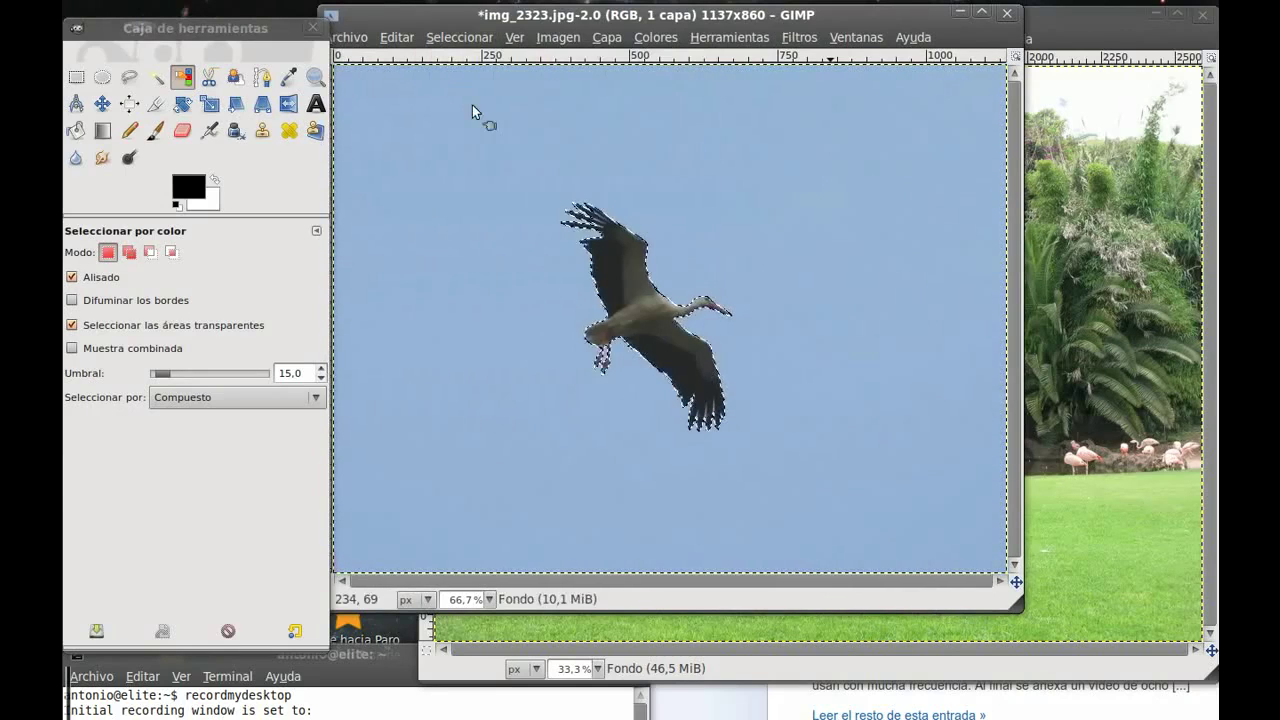
Copy the selected stork from img_2323.jpg
right_click(630, 306)
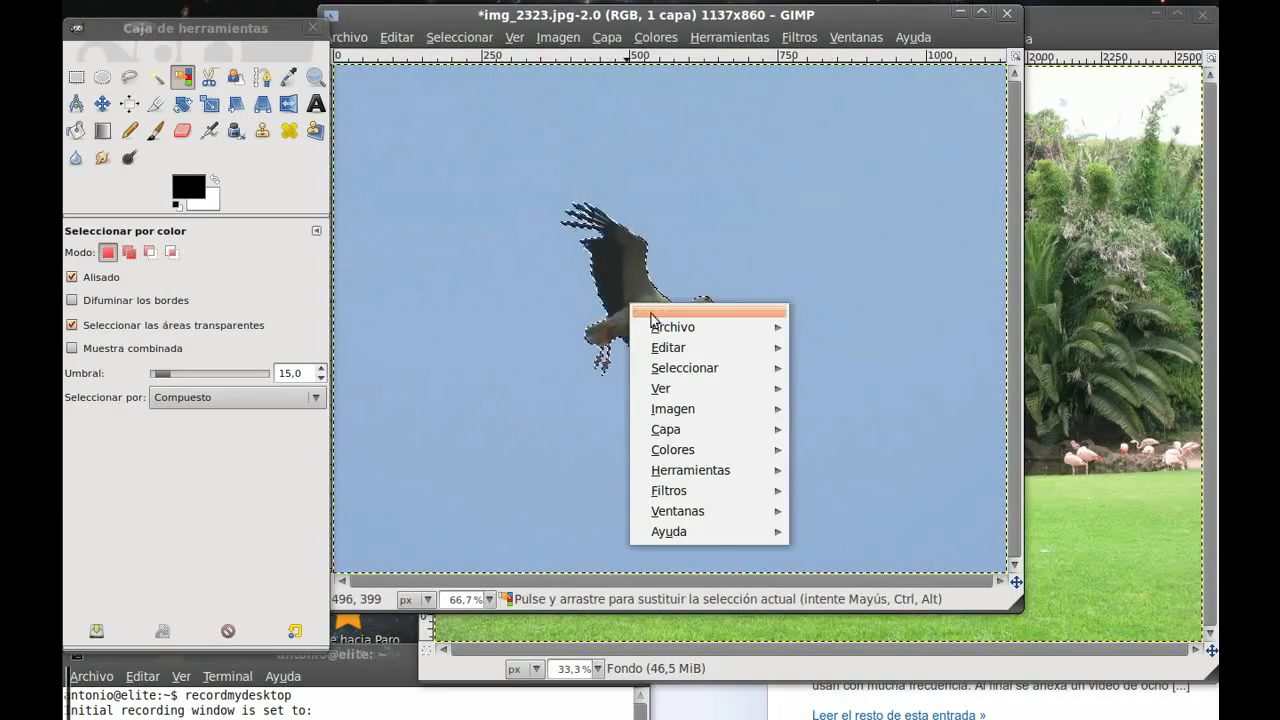
mouse_move(668, 347)
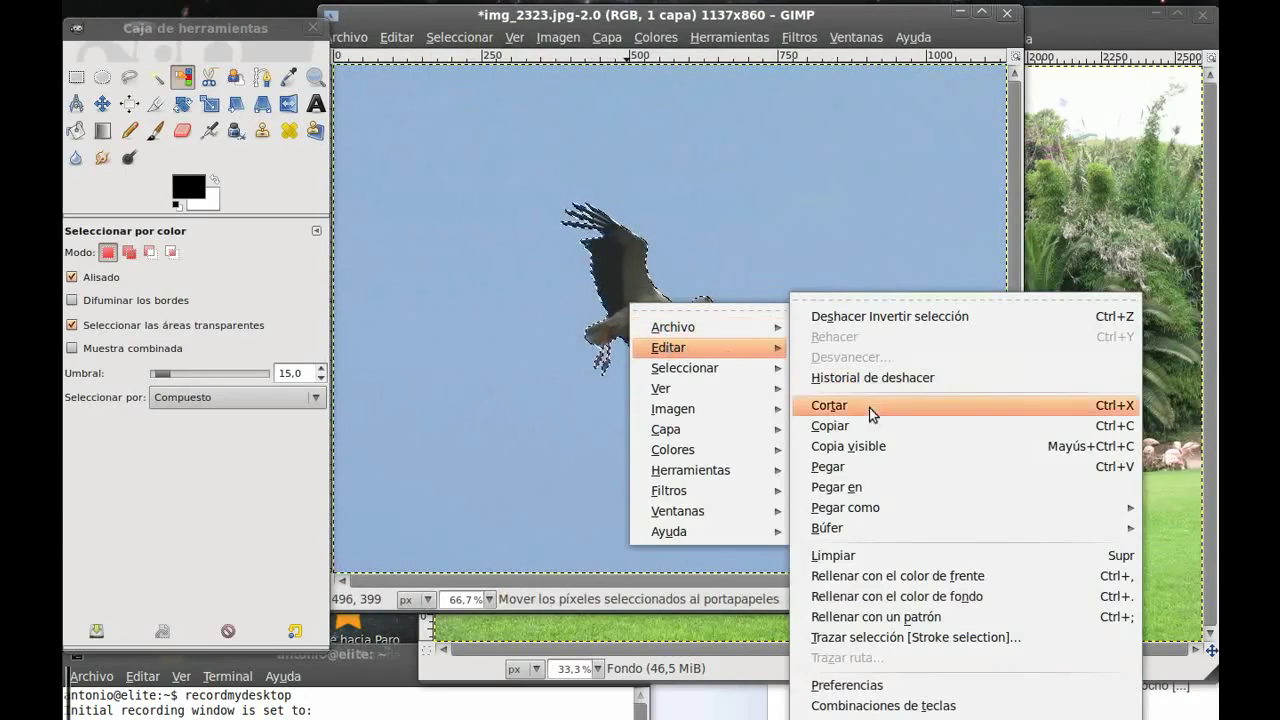
left_click(846, 427)
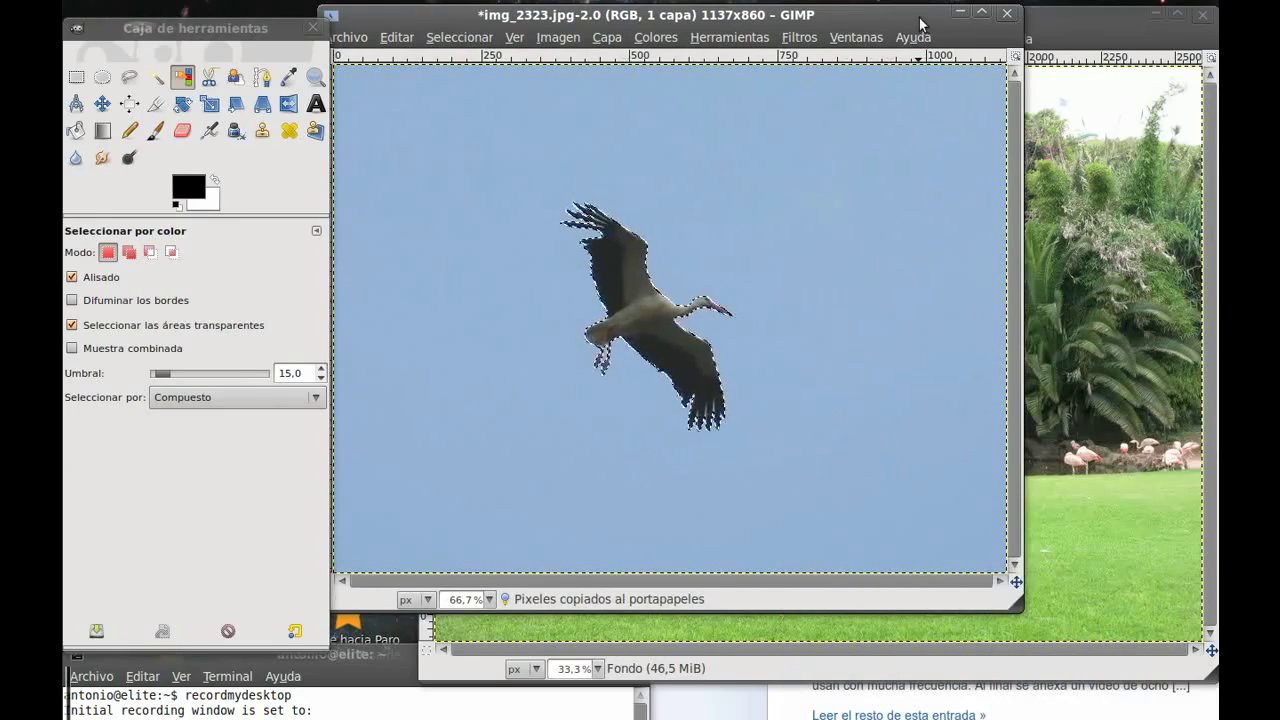
left_click_drag(920, 22, 512, 14)
Paste the stork into dscn0429.jpg and anchor it in the upper-left sky above the palms
left_click_drag(1048, 20, 1132, 20)
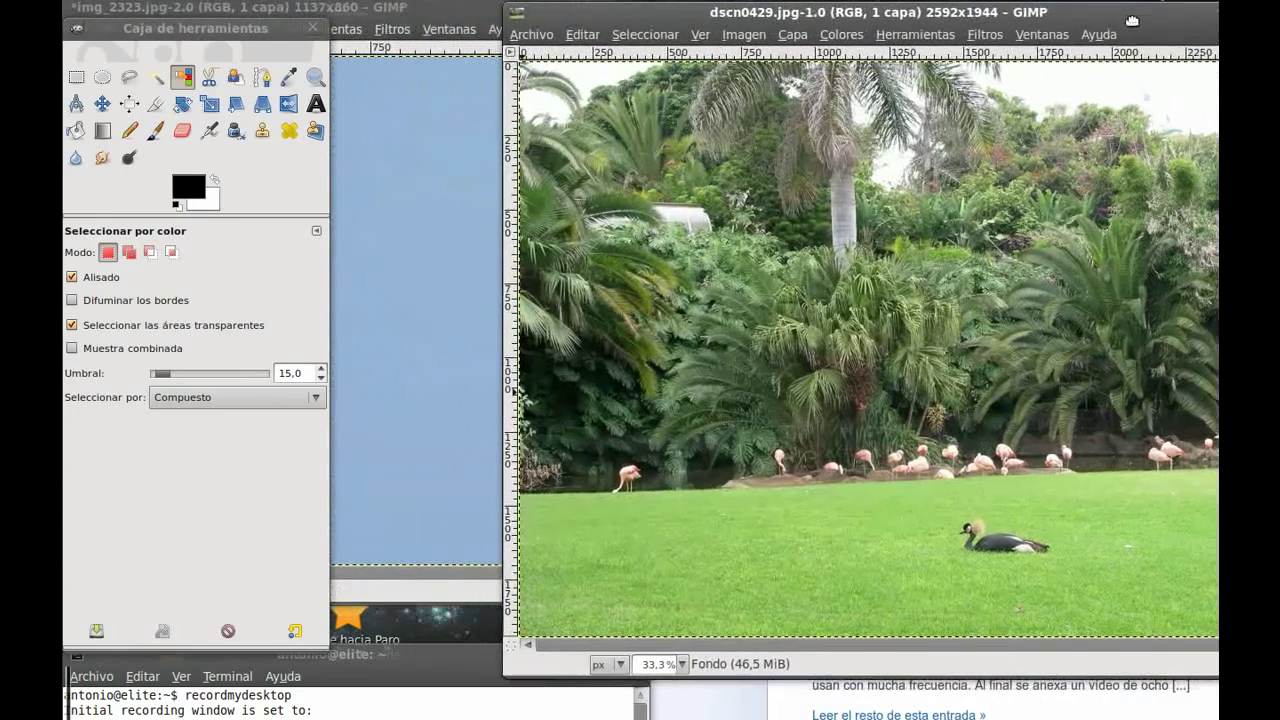
right_click(680, 184)
mouse_move(716, 226)
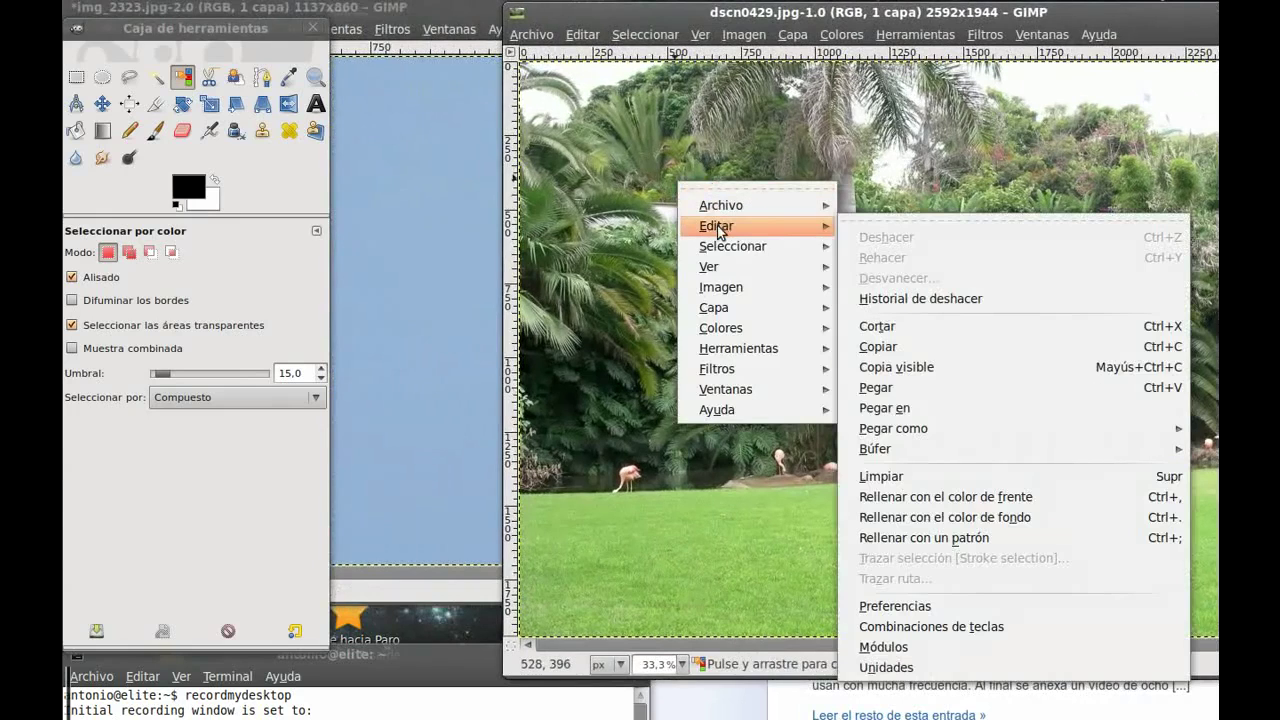
left_click(896, 389)
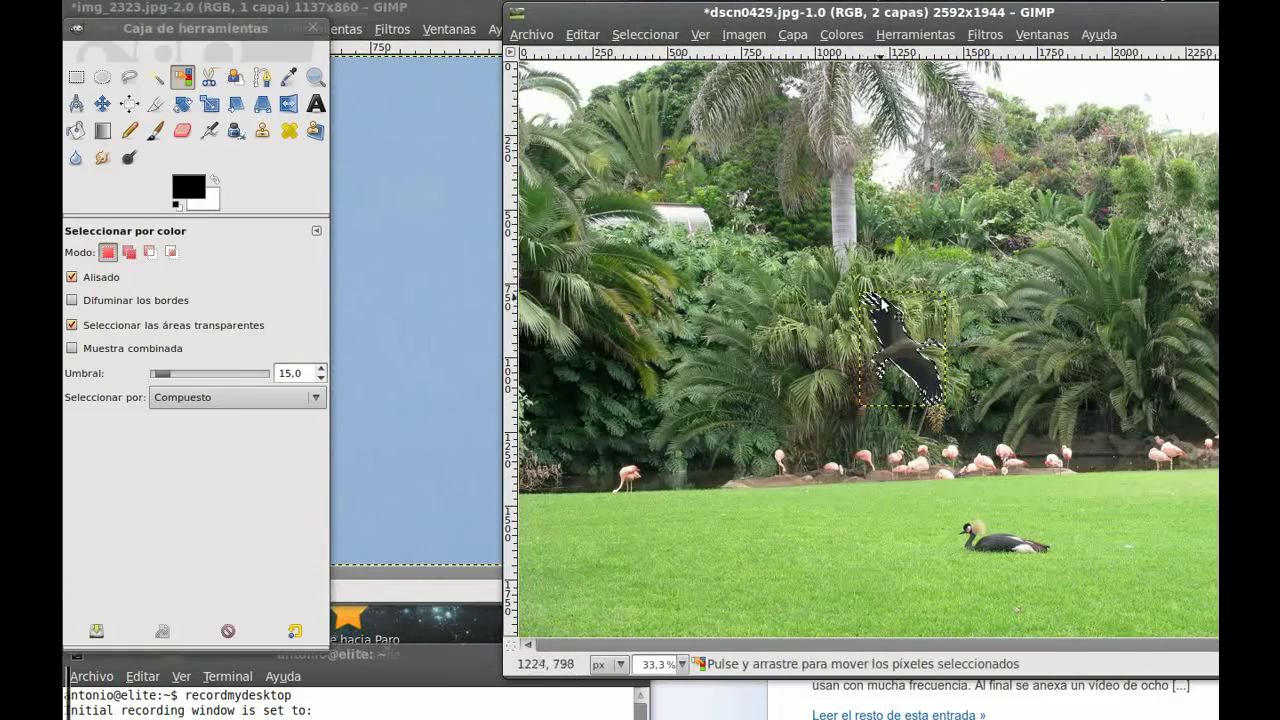
mouse_move(903, 350)
left_mouse_down()
mouse_move(702, 221)
mouse_move(613, 126)
left_mouse_up()
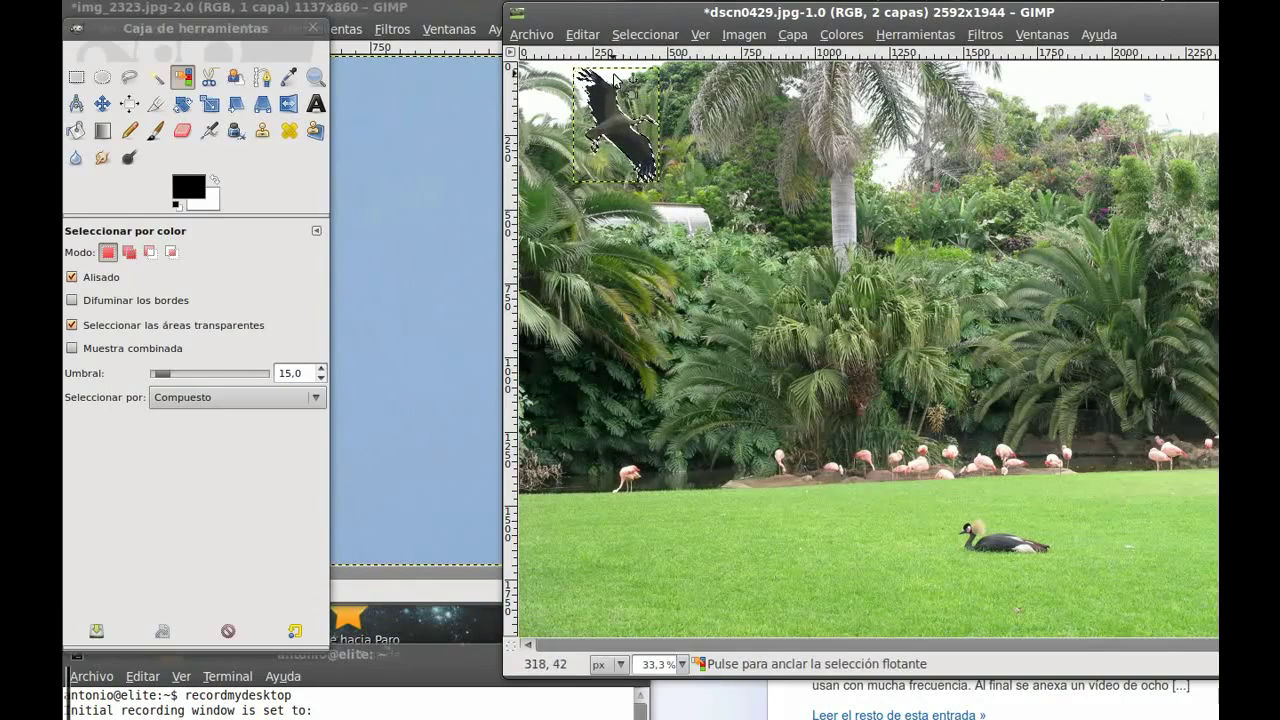
left_click(625, 172)
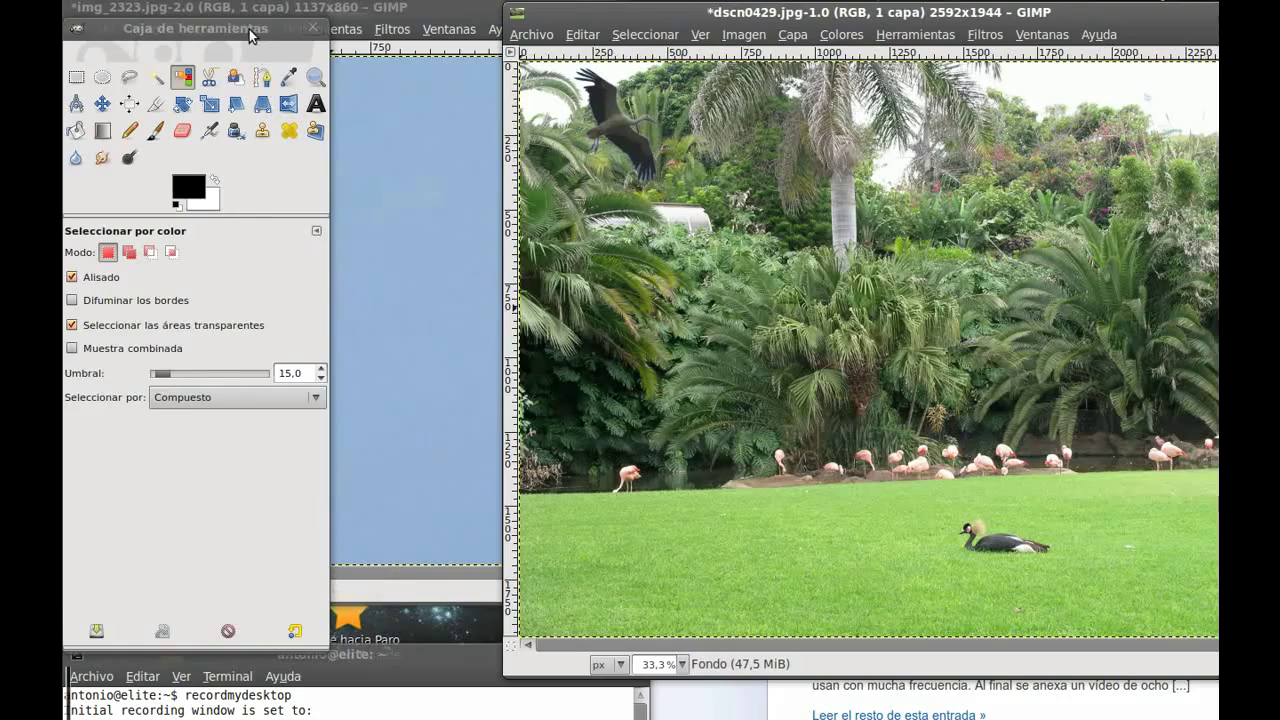
Switch to the Free Select tool and rearrange the toolbox and stork photo windows
left_click_drag(232, 38, 306, 36)
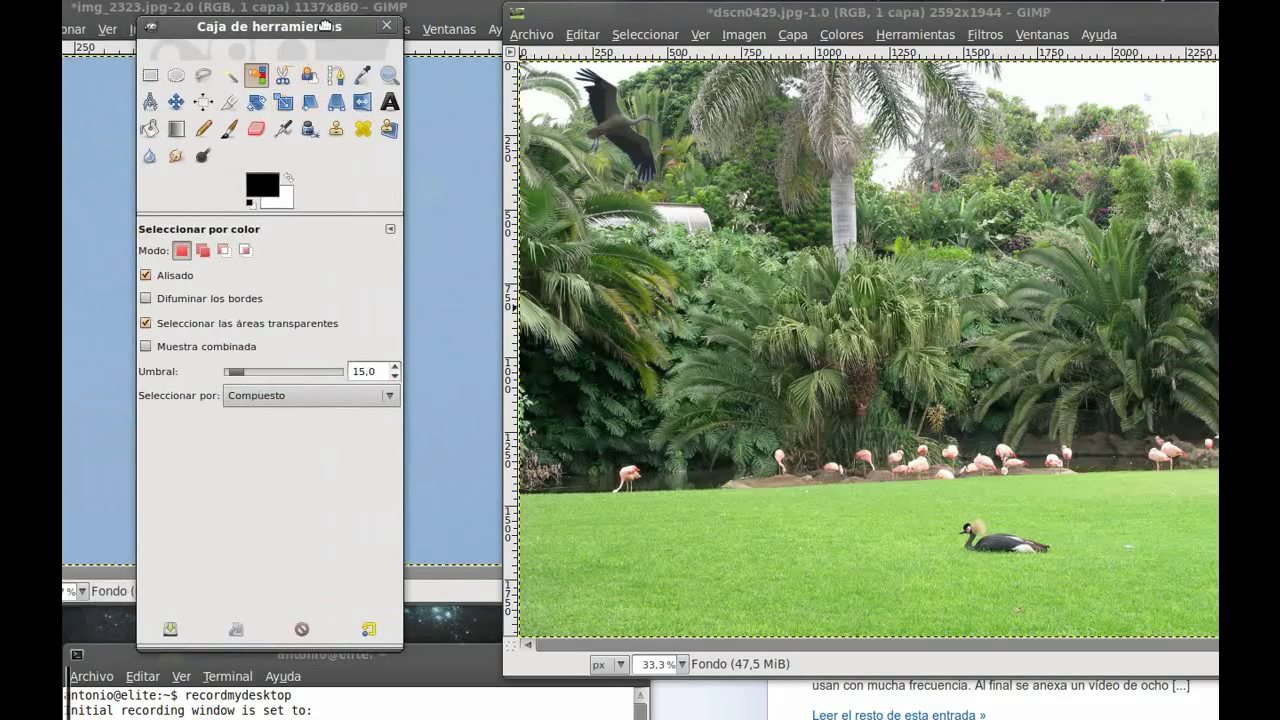
left_click(205, 79)
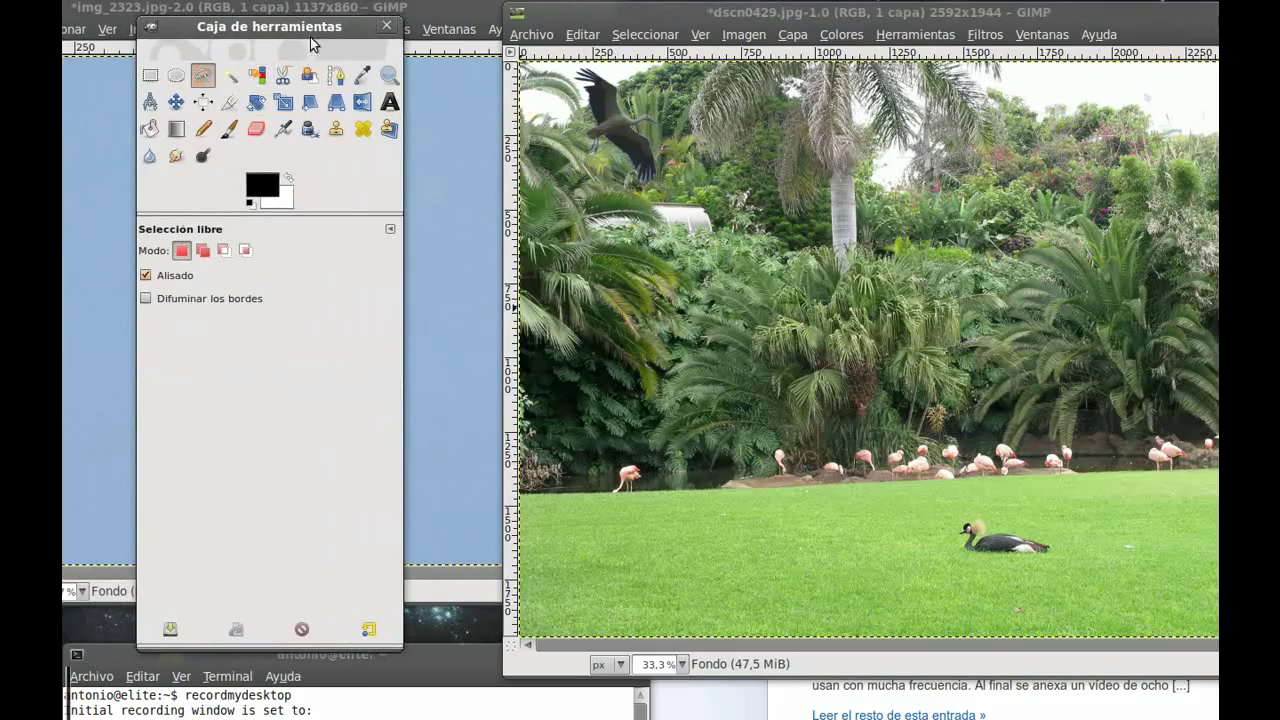
left_click_drag(323, 33, 271, 439)
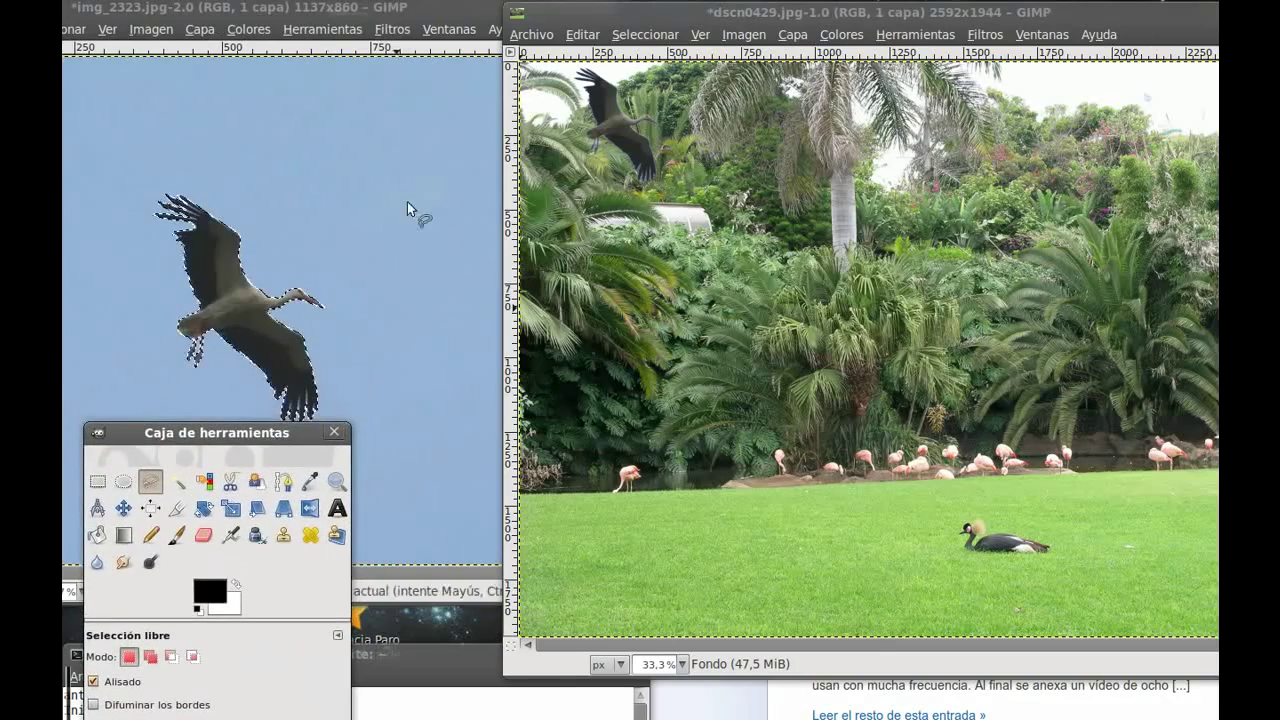
left_click_drag(468, 17, 510, 4)
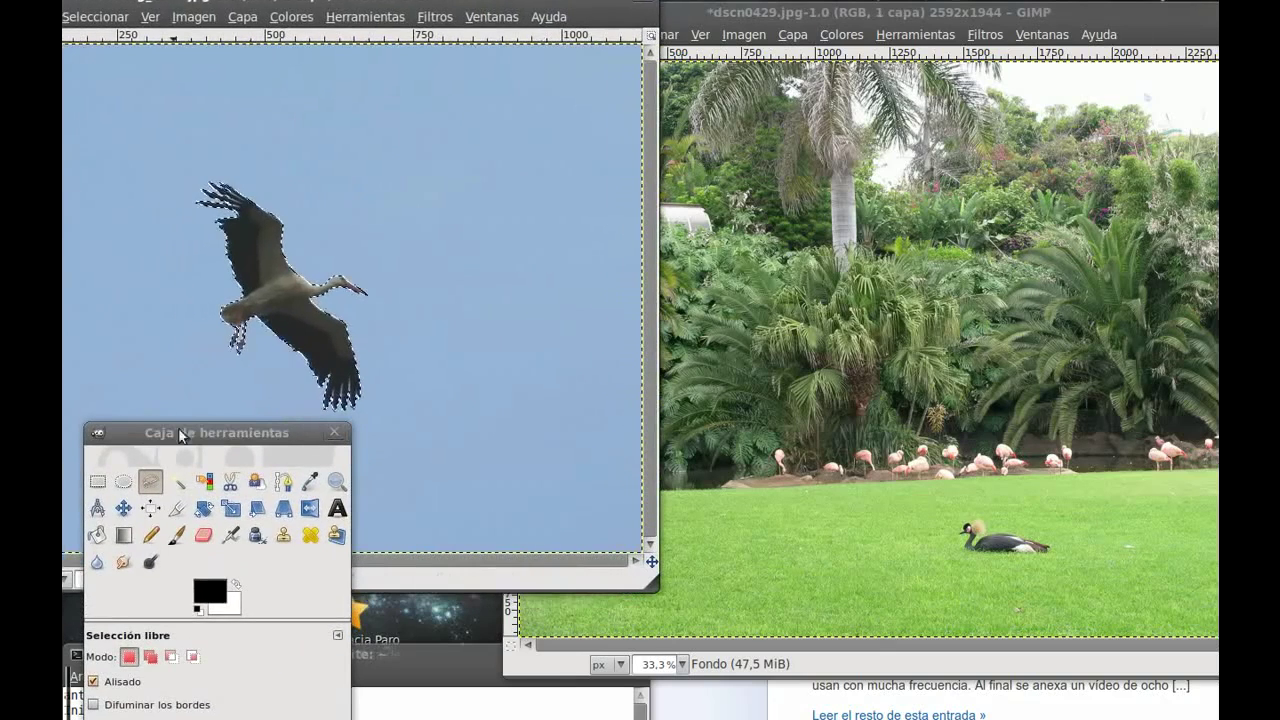
left_click_drag(240, 432, 229, 488)
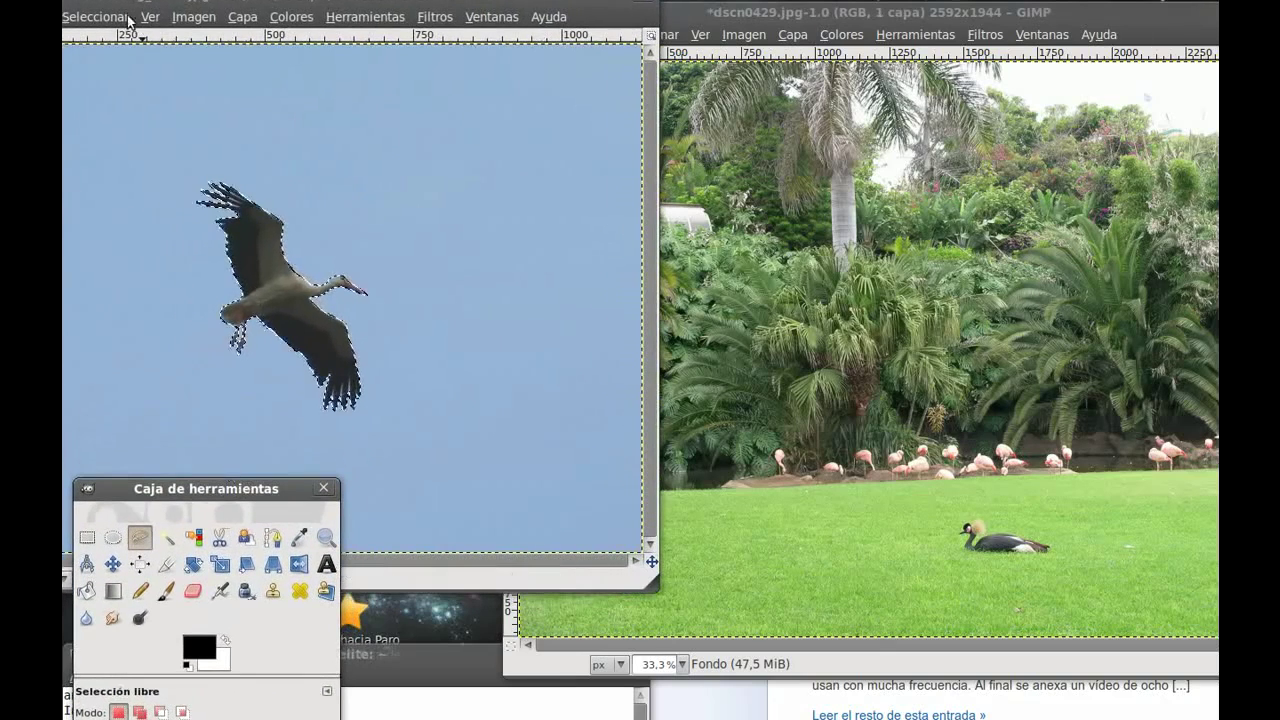
Clear the selection in the stork photo with Select > None
left_click_drag(111, 5, 213, 5)
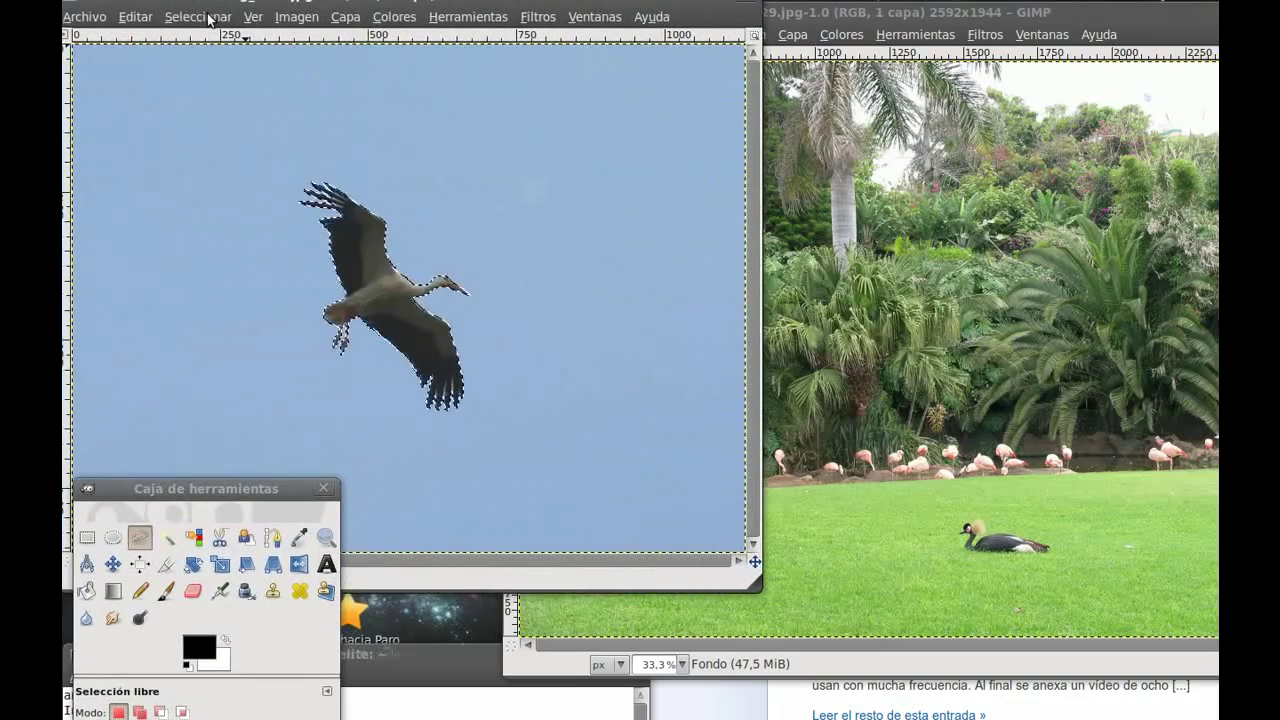
left_click(198, 16)
left_click(200, 62)
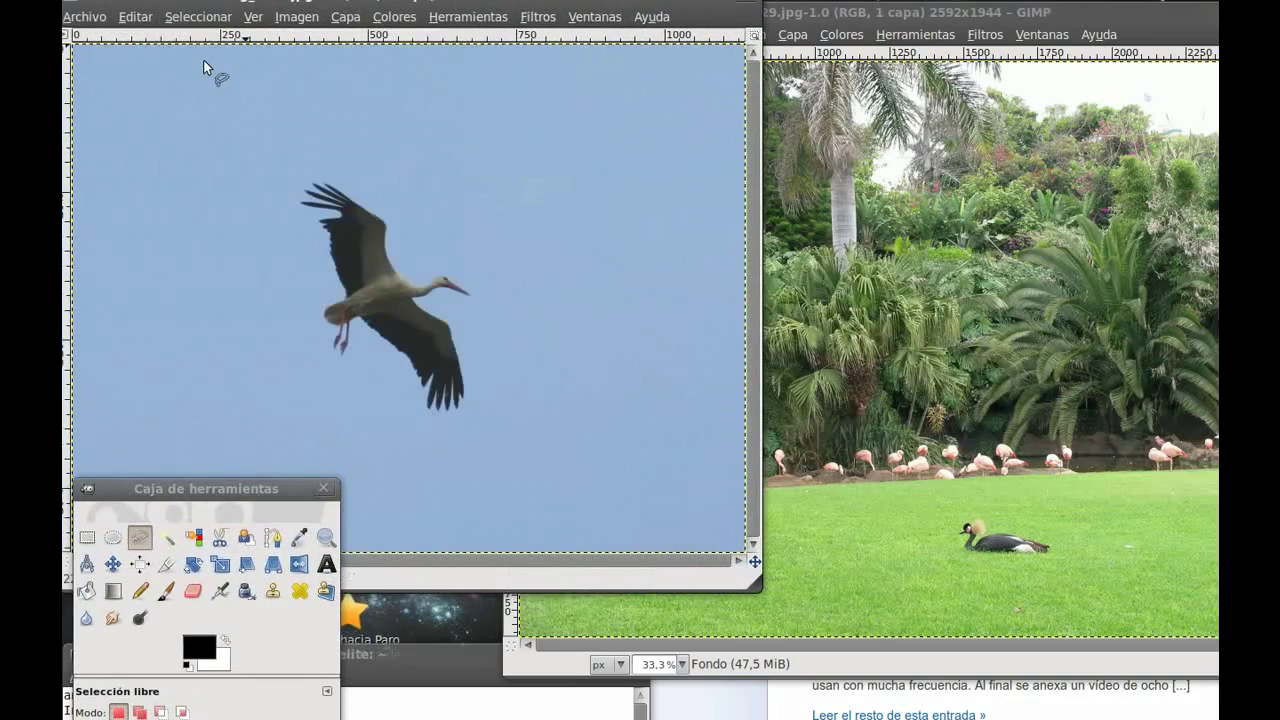
left_click_drag(206, 489, 209, 329)
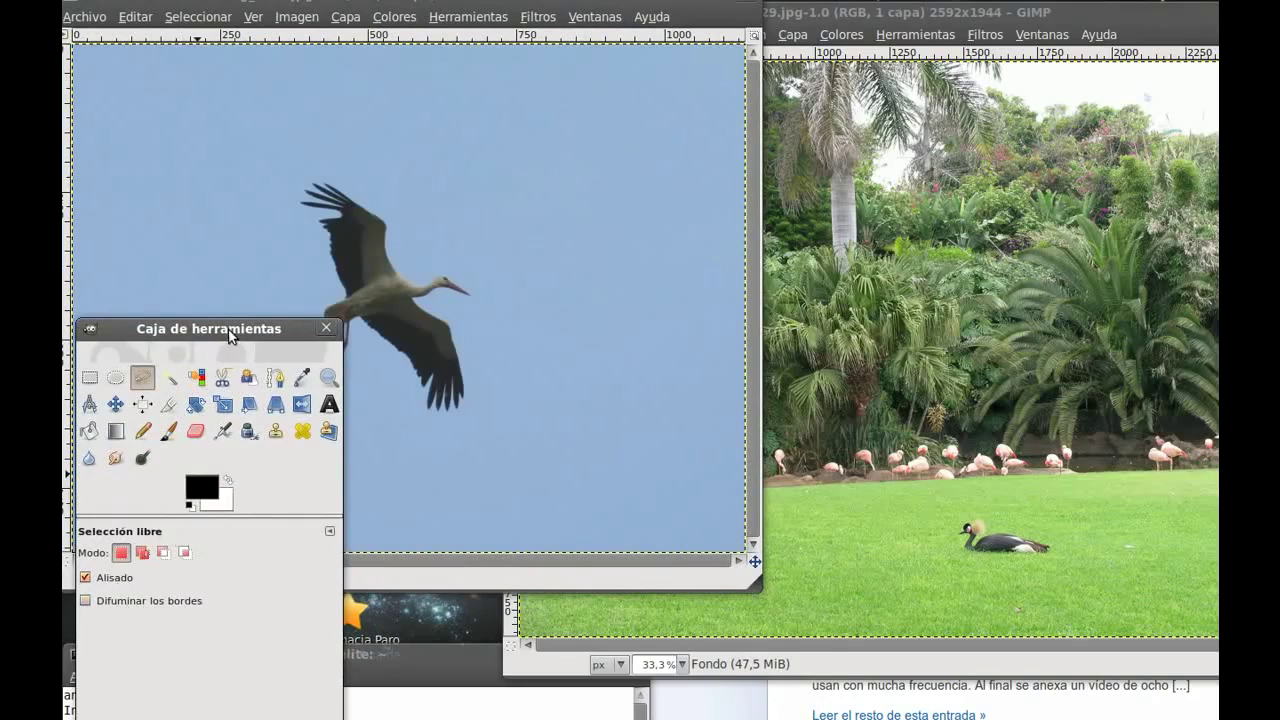
Draw a loose freehand outline around the stork in img_2323.jpg
left_click_drag(229, 334, 216, 541)
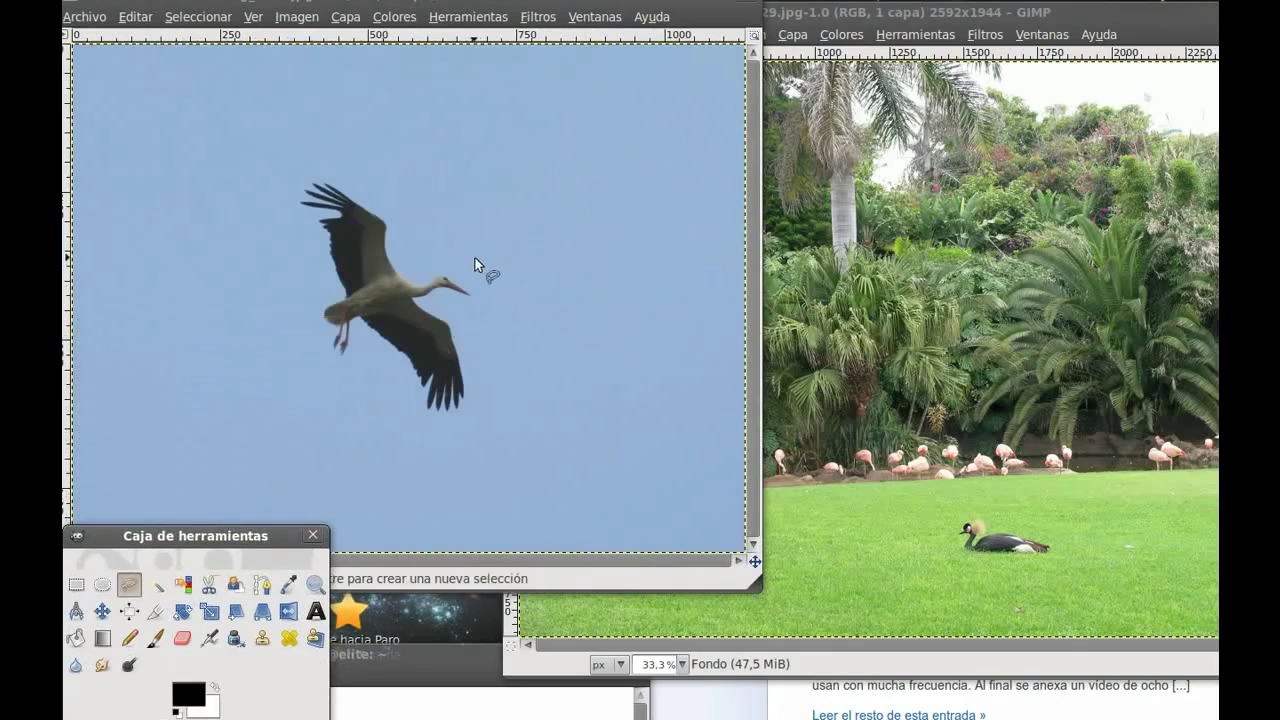
left_click_drag(476, 250, 404, 196)
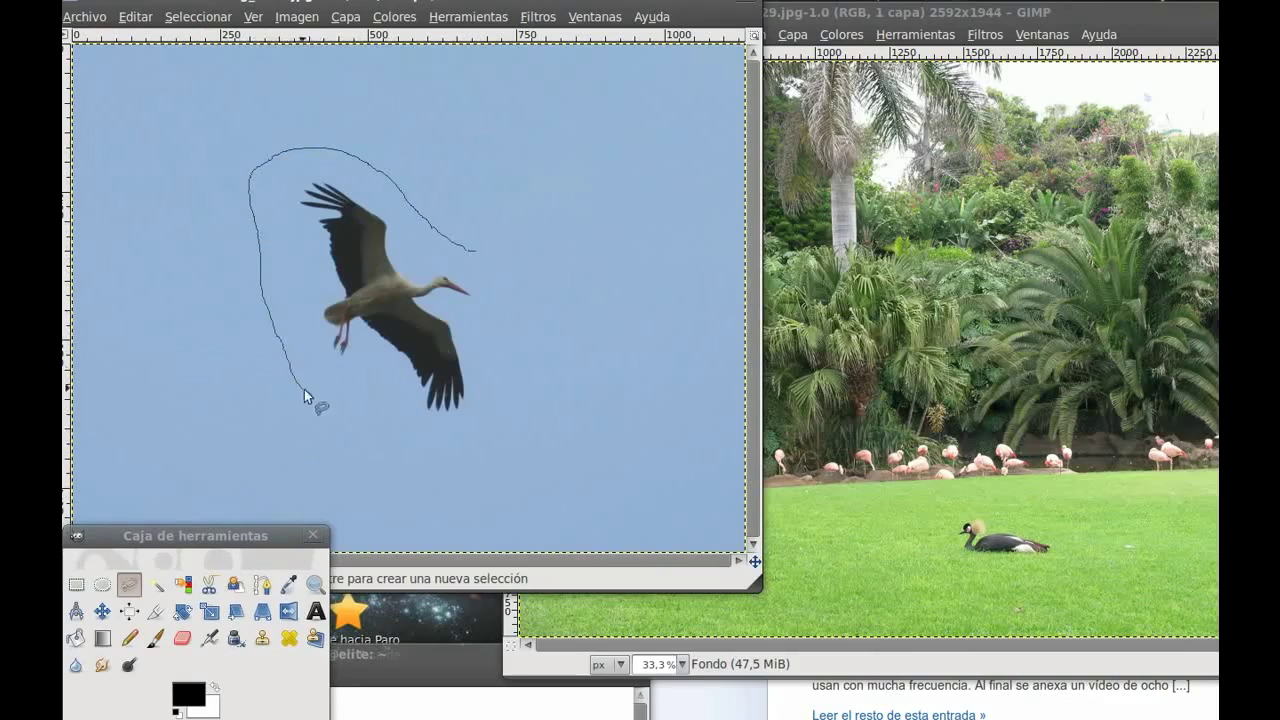
left_click_drag(475, 250, 475, 250)
left_click(474, 251)
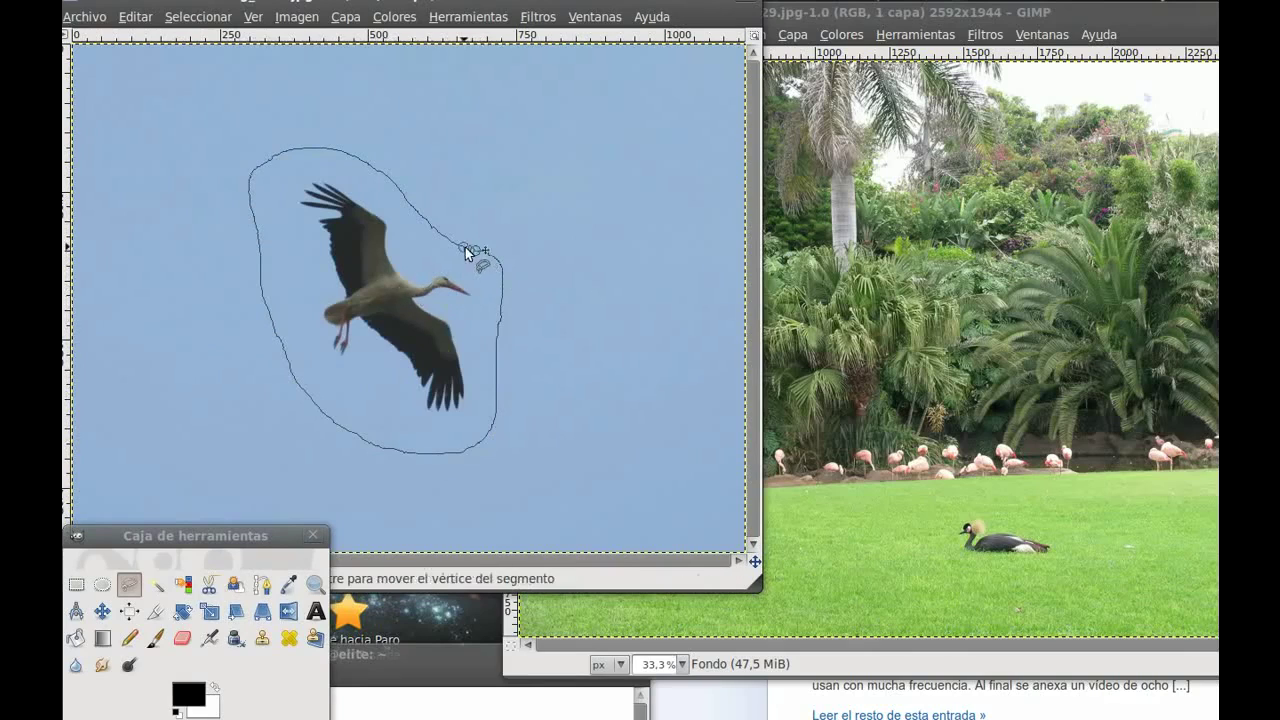
left_click(473, 255)
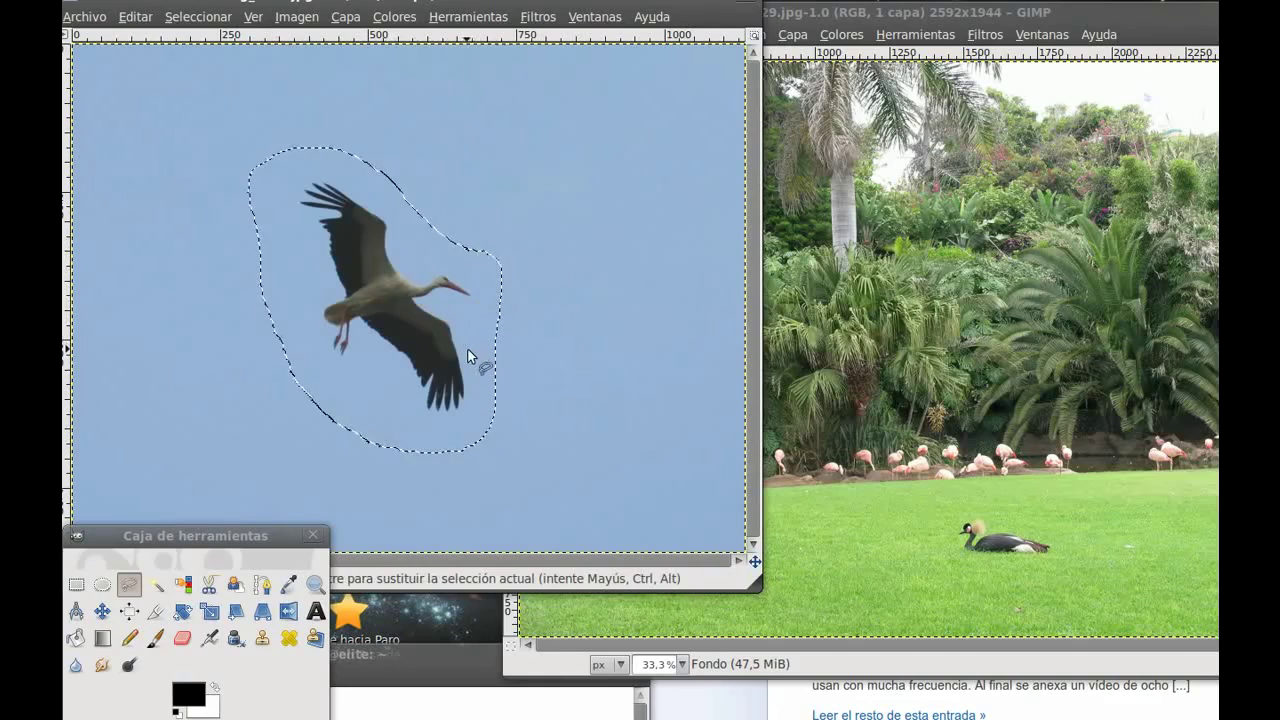
Copy the outlined stork and bring the garden photo forward
right_click(440, 262)
mouse_move(477, 304)
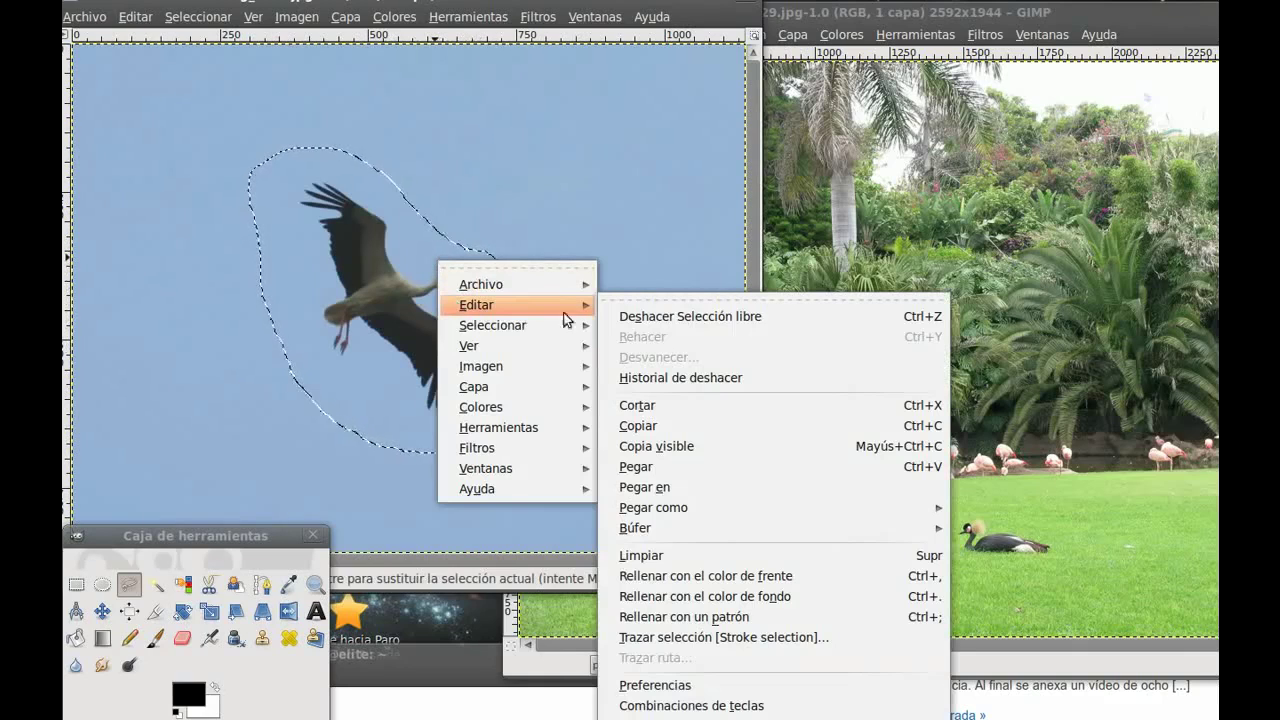
left_click(626, 426)
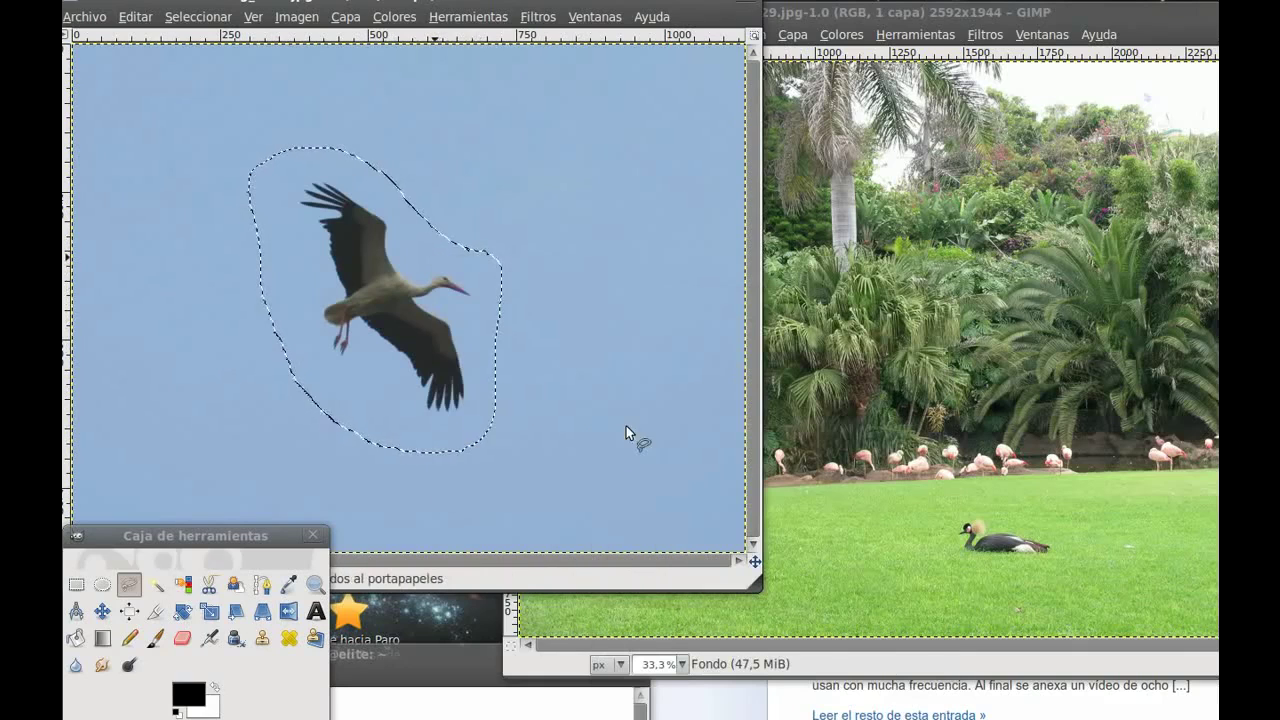
left_click(1010, 120)
key("ctrl+v")
Paste the stork into dscn0429.jpg, placing it high above the trees beside the tall palm
left_click(757, 233)
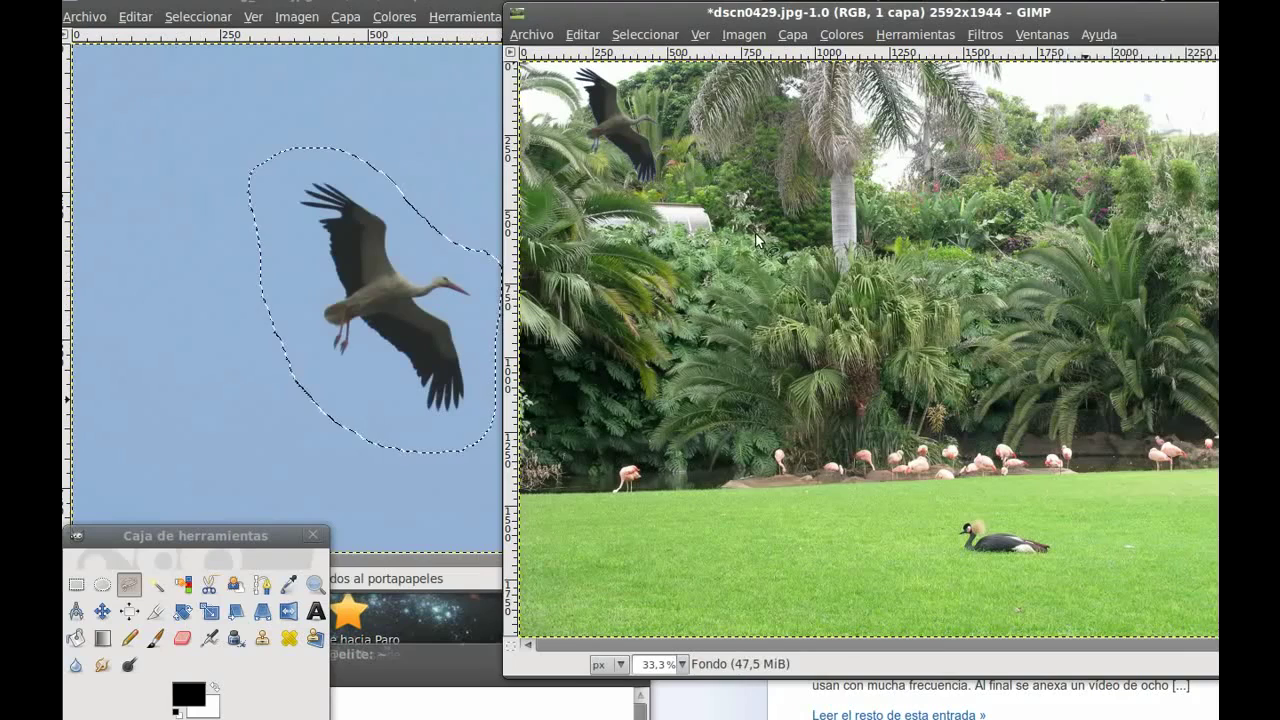
right_click(800, 300)
mouse_move(840, 345)
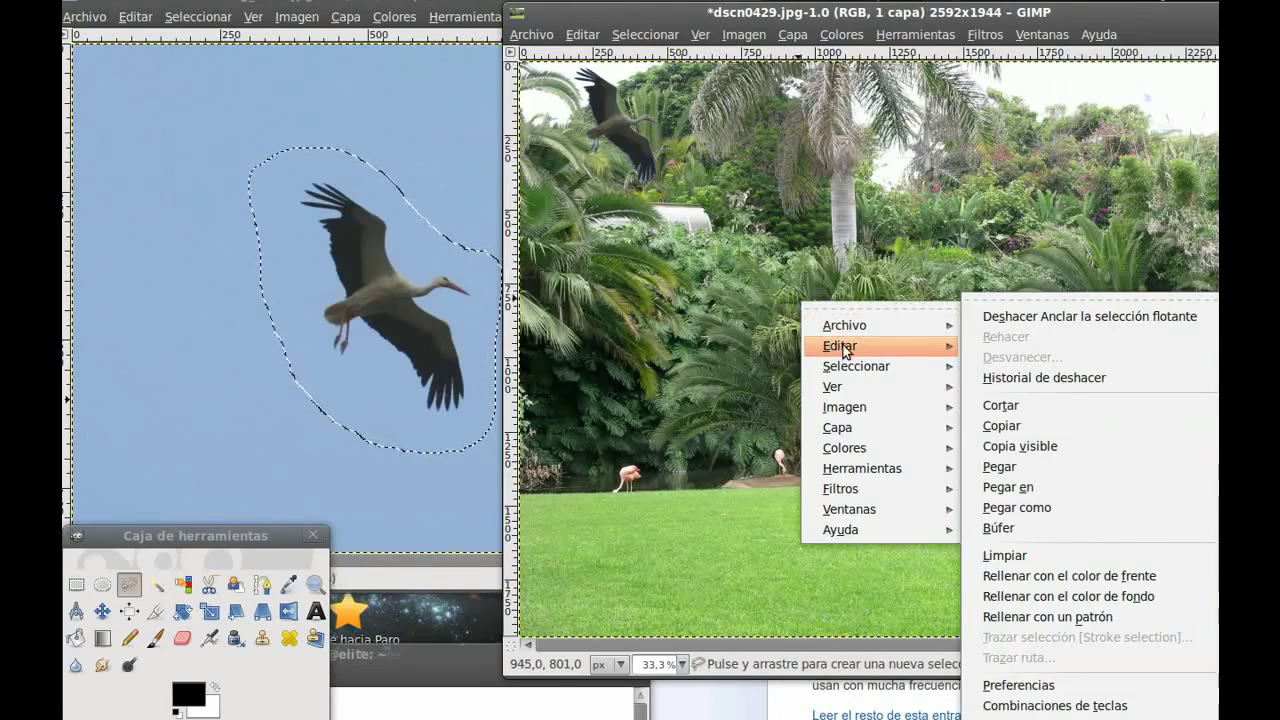
left_click(1007, 467)
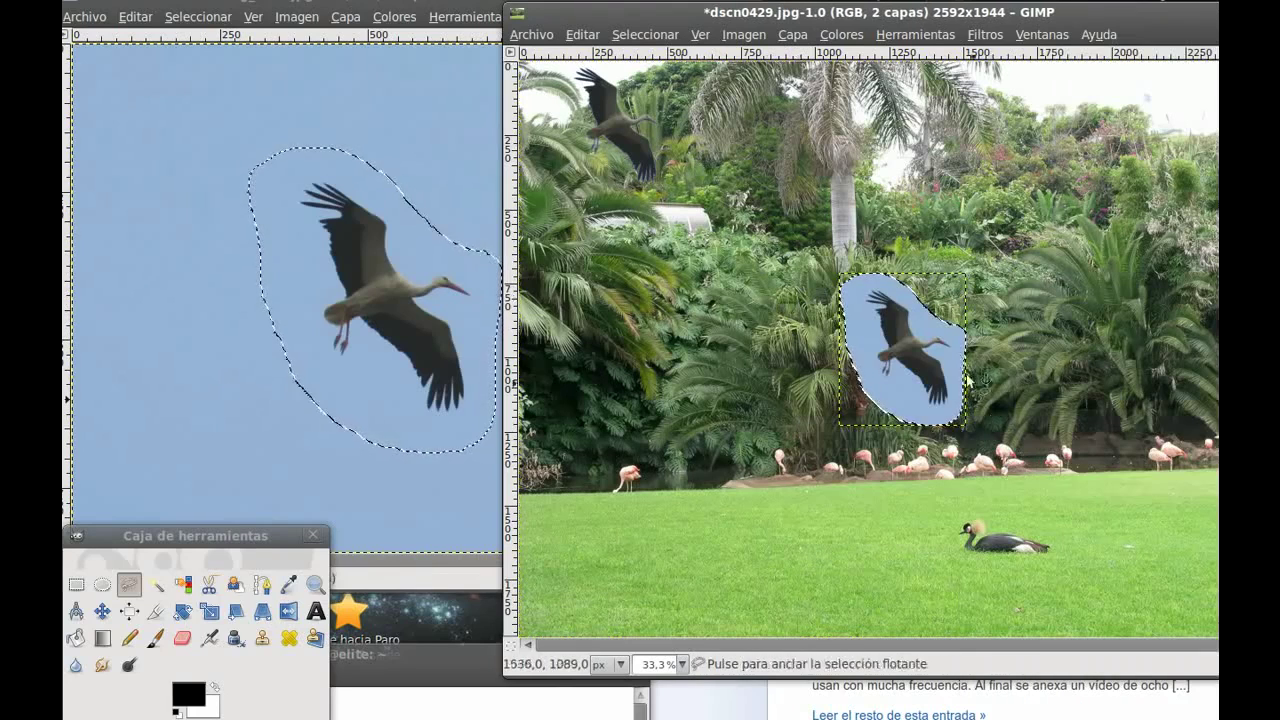
left_click_drag(906, 355, 782, 255)
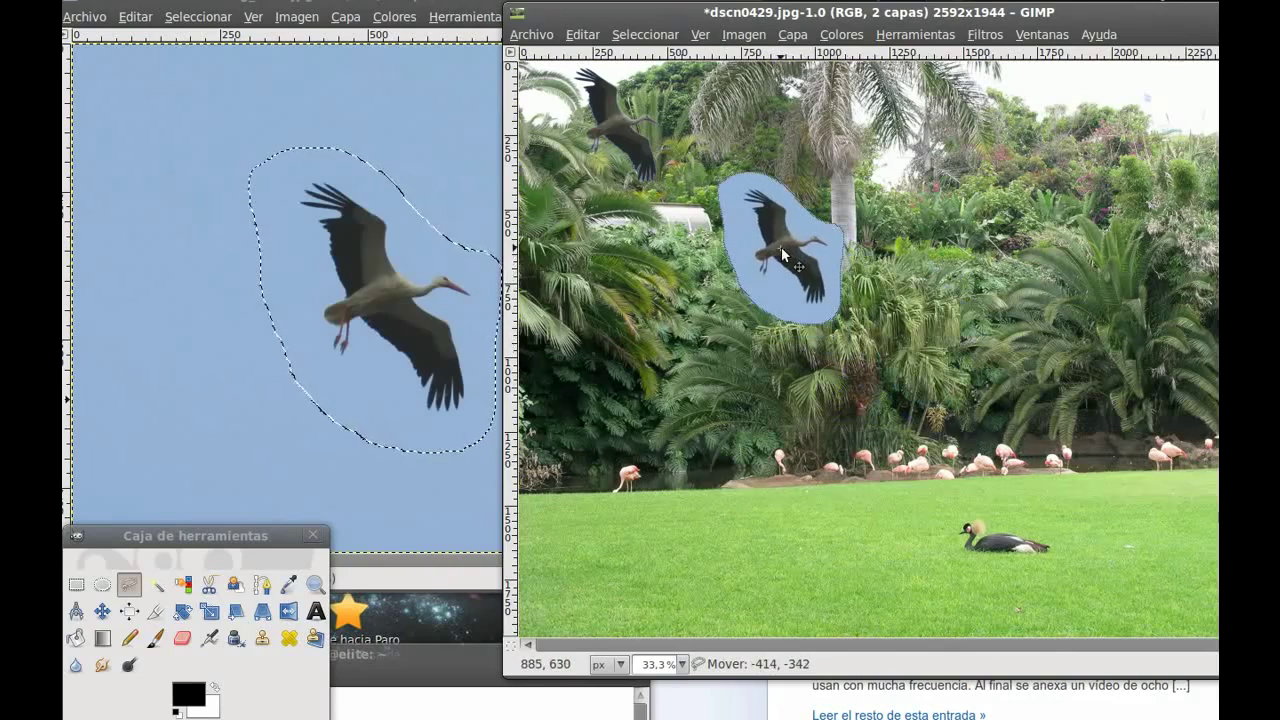
left_click_drag(782, 255, 782, 255)
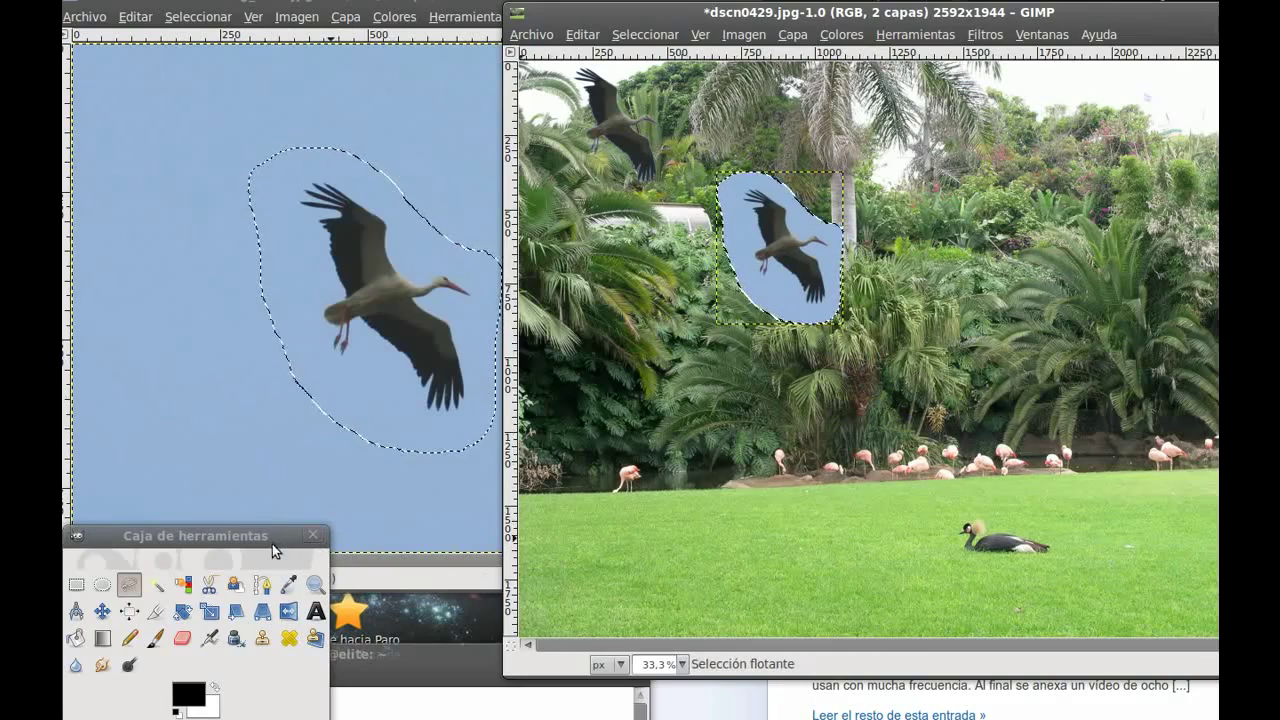
Turn on Feather edges for Free Select and raise the radius to 39.2
mouse_move(231, 534)
left_mouse_down()
mouse_move(270, 408)
mouse_move(260, 399)
left_mouse_up()
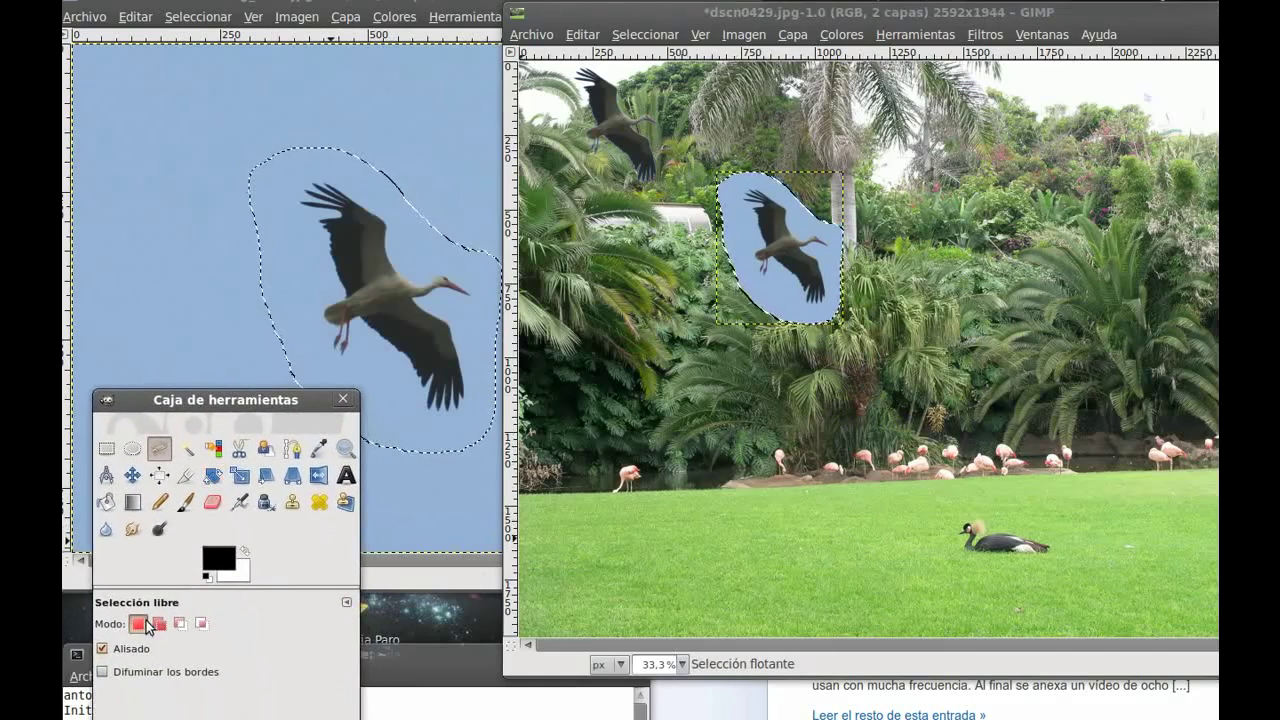
left_click(104, 672)
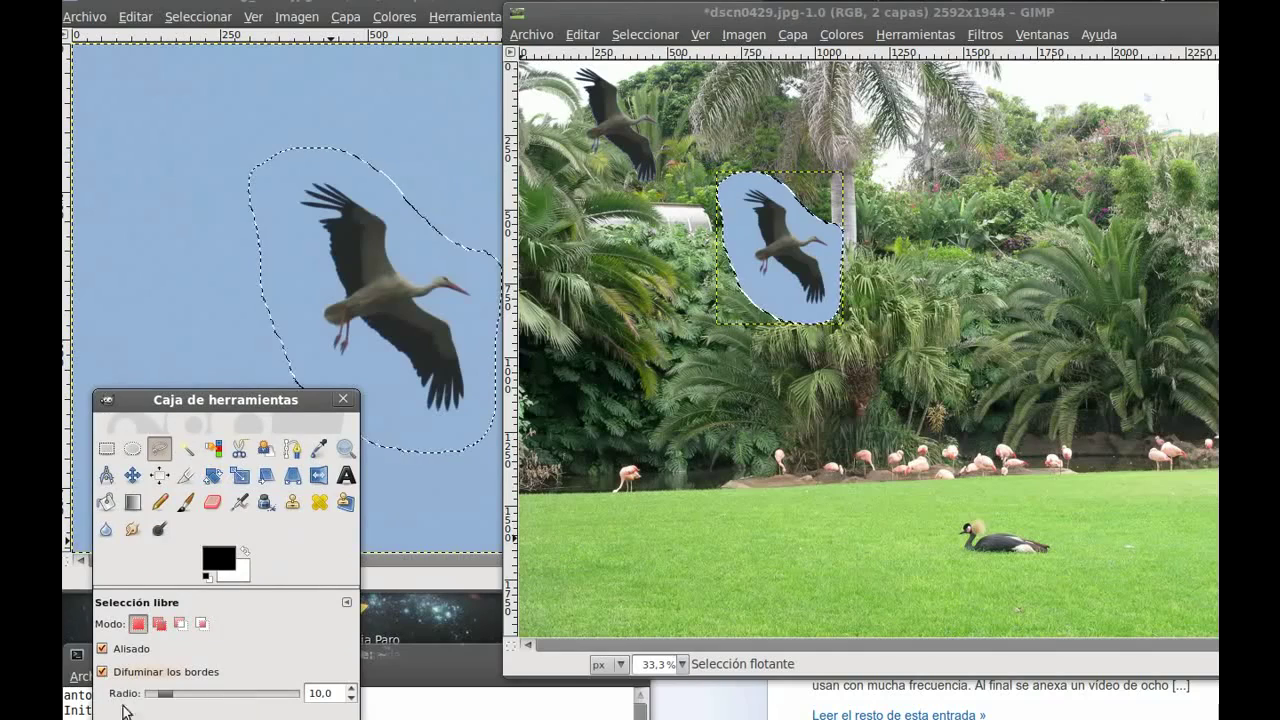
left_click_drag(167, 697, 207, 703)
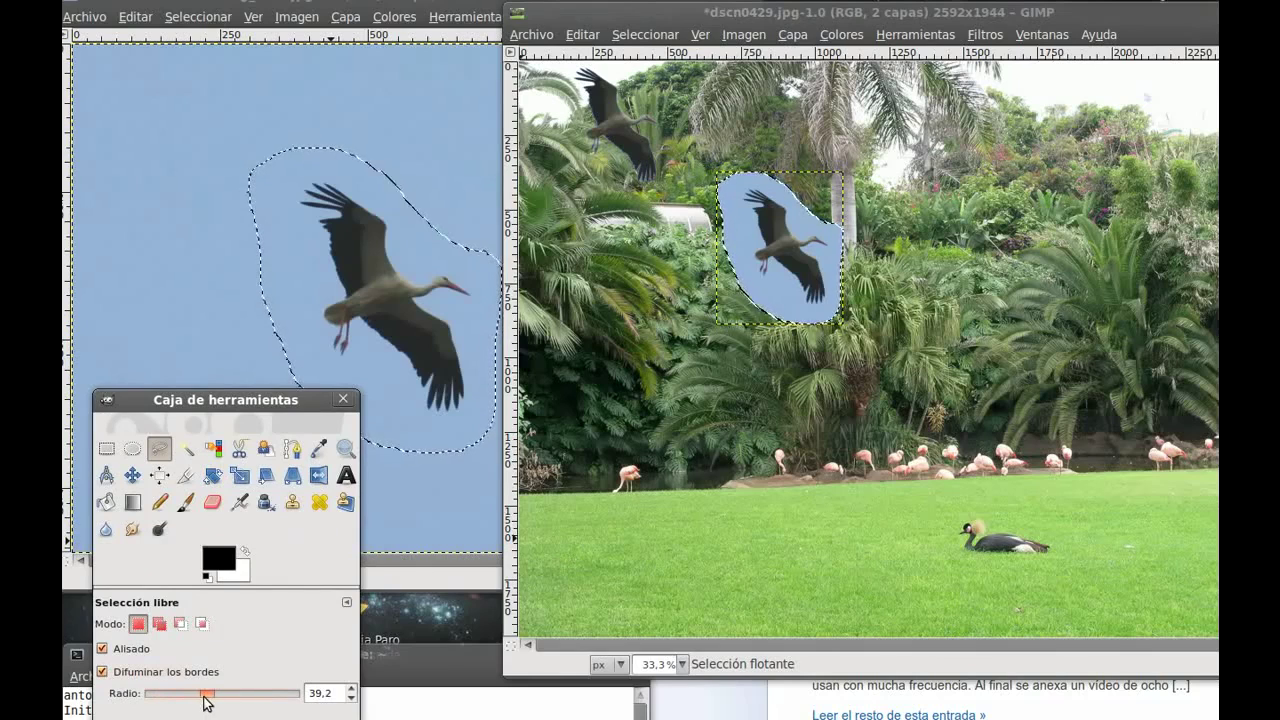
Clear the old selection, lasso tightly around the stork's wings and legs, and copy it
left_click(198, 17)
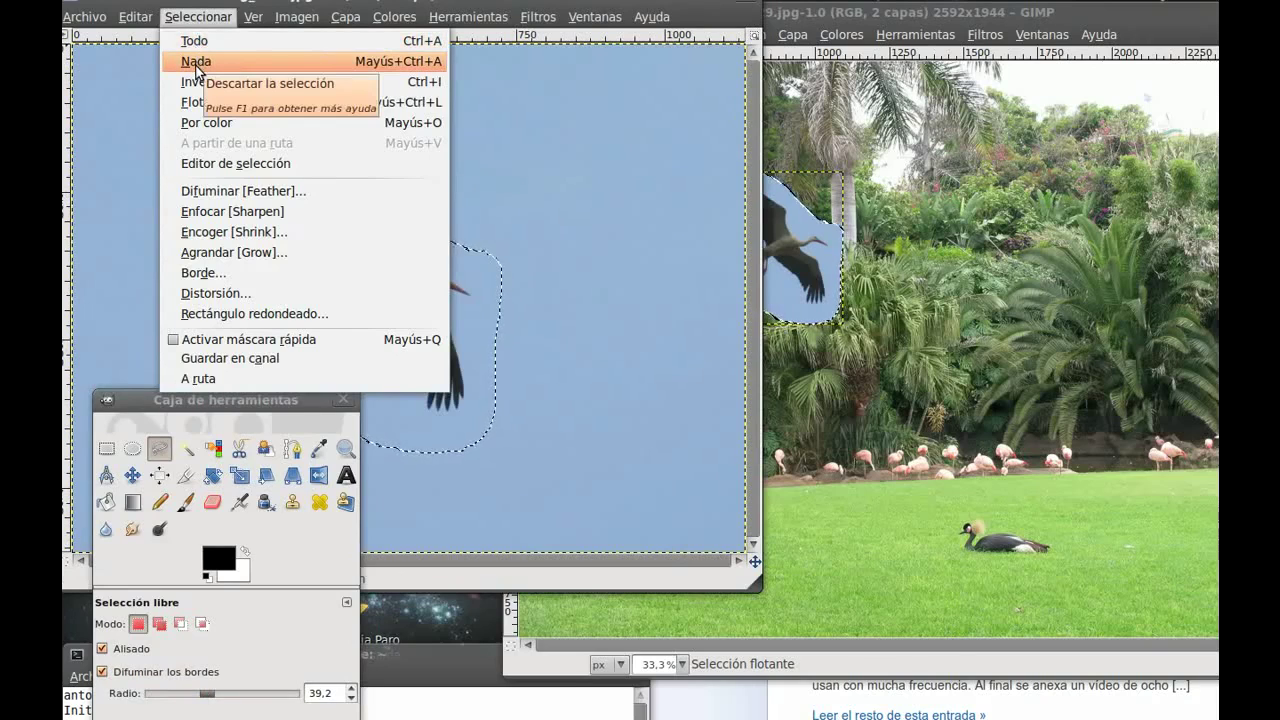
left_click(196, 66)
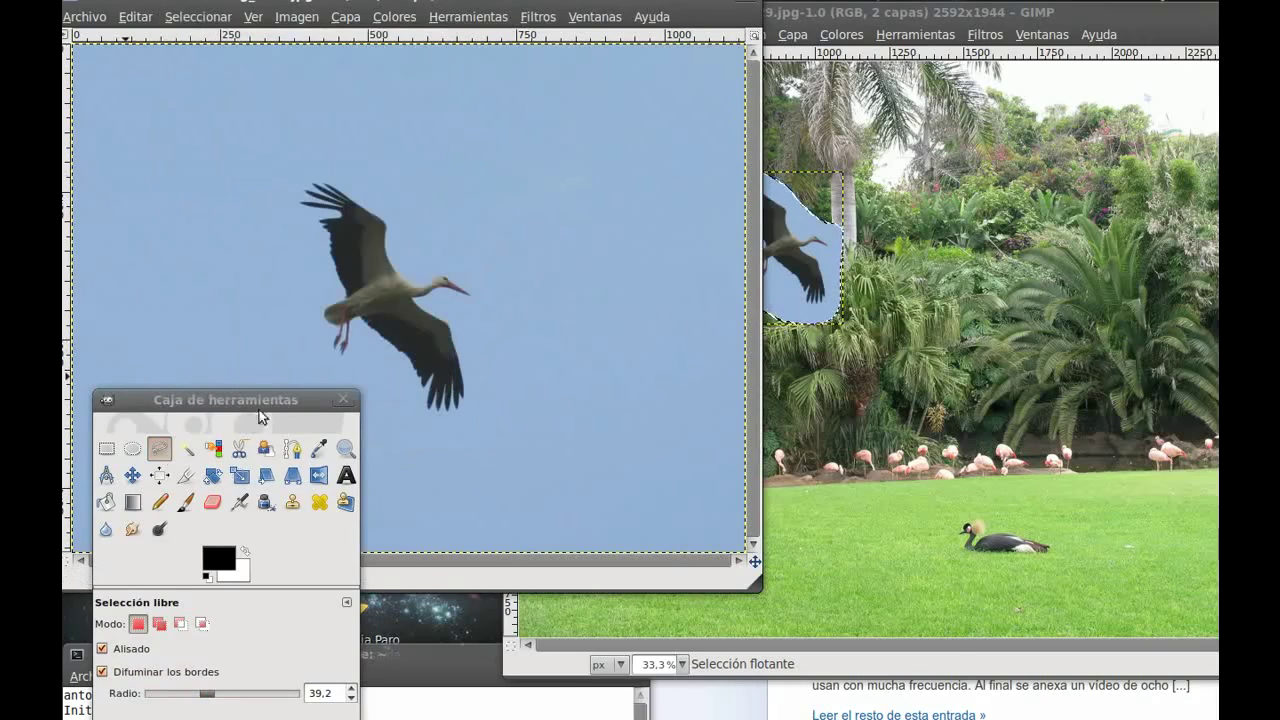
left_click_drag(282, 405, 205, 437)
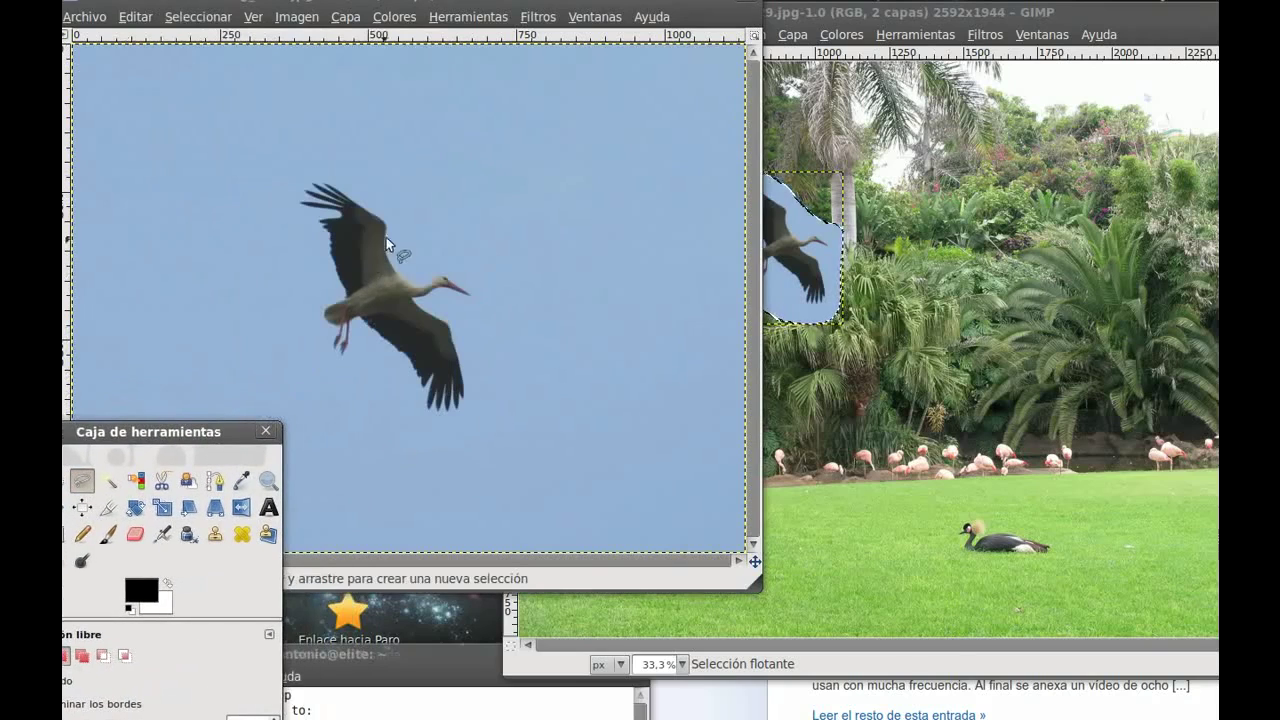
left_click(433, 258)
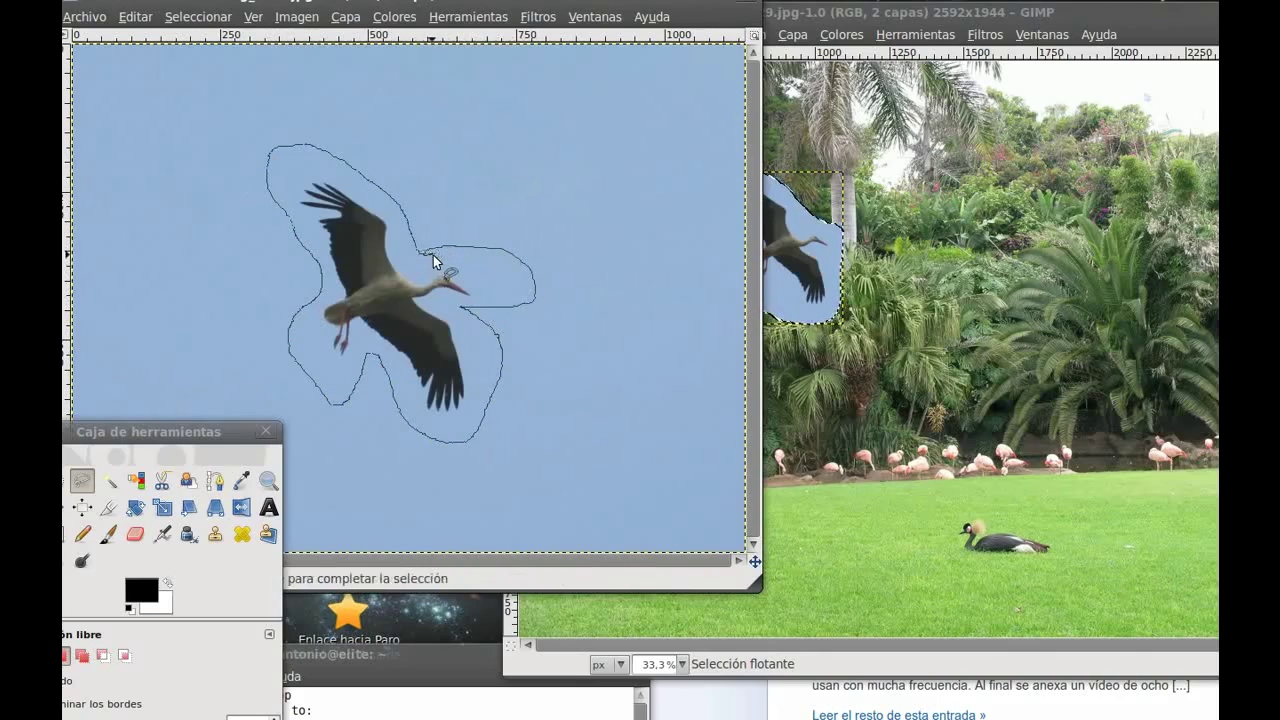
left_click(433, 255)
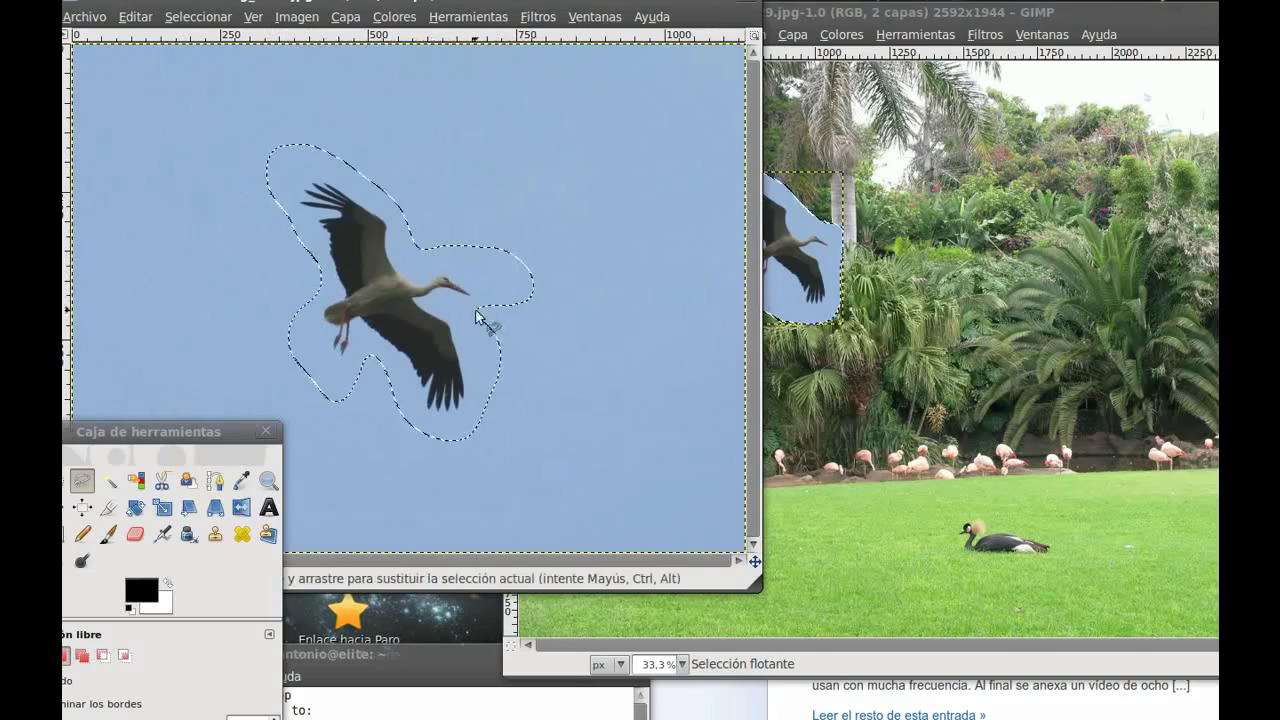
right_click(406, 322)
mouse_move(444, 366)
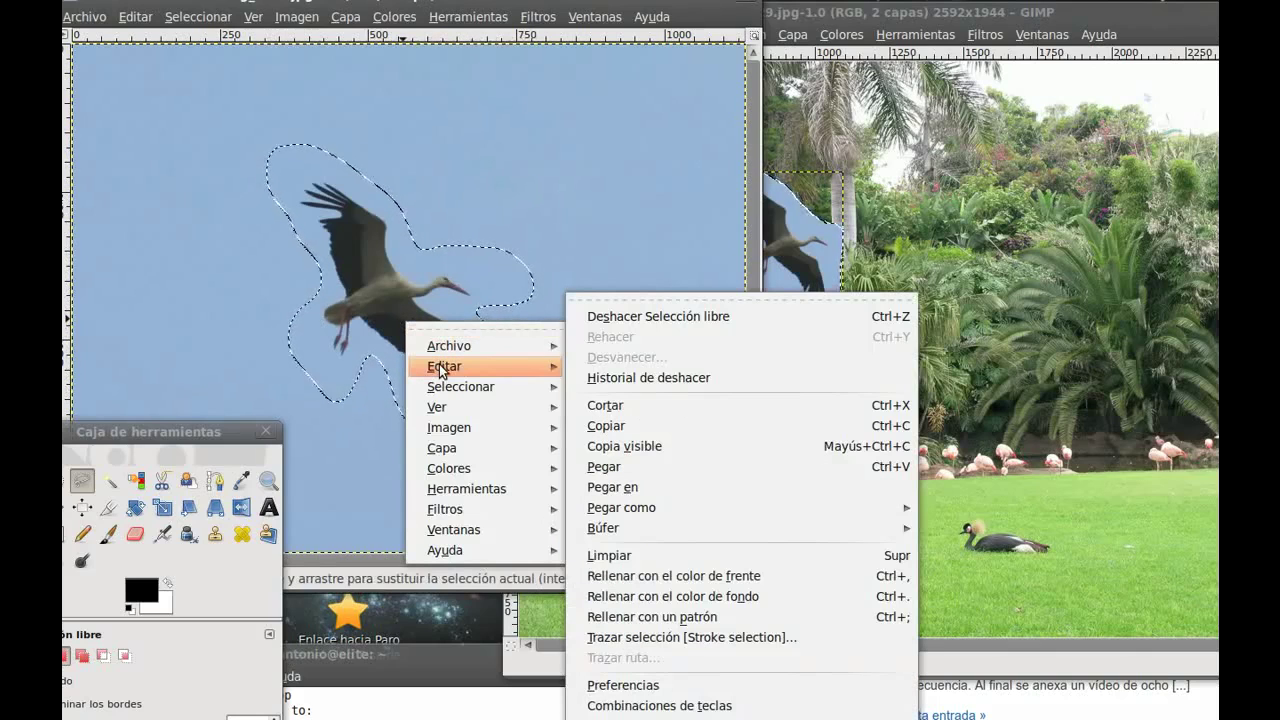
left_click(610, 426)
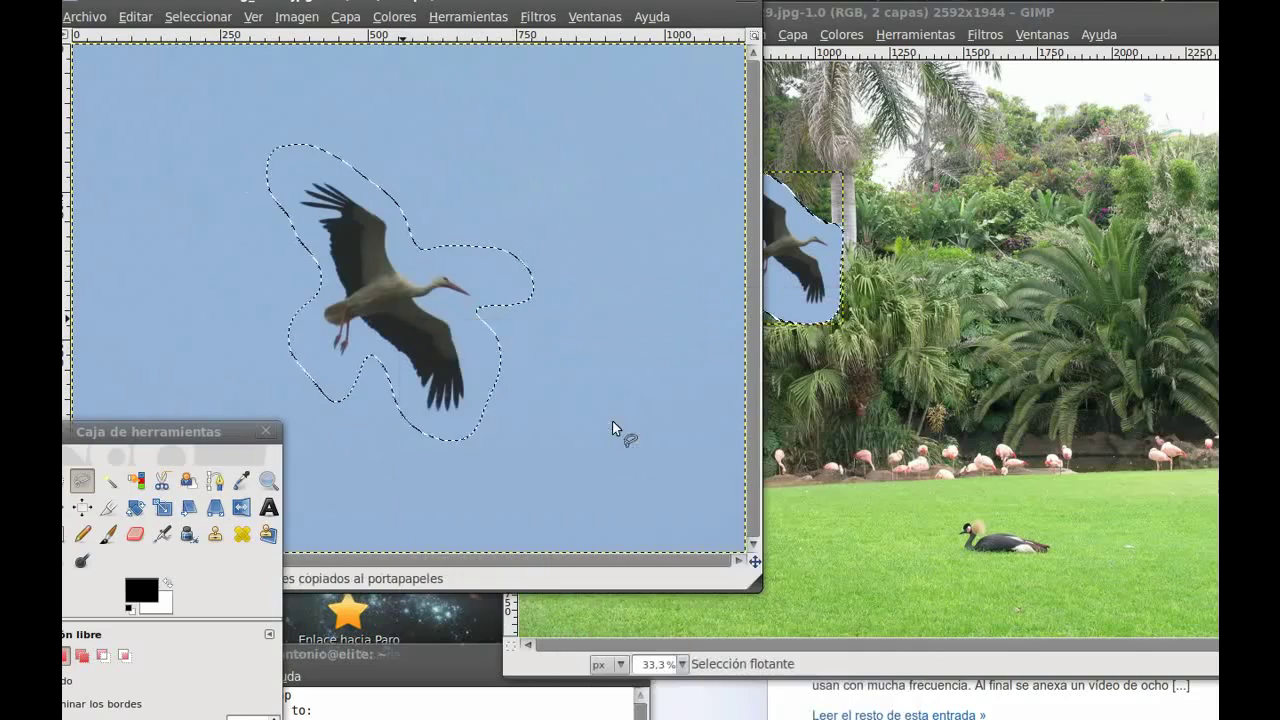
Paste the feathered stork into dscn0429.jpg and drag it over the upper-right trees
right_click(1005, 285)
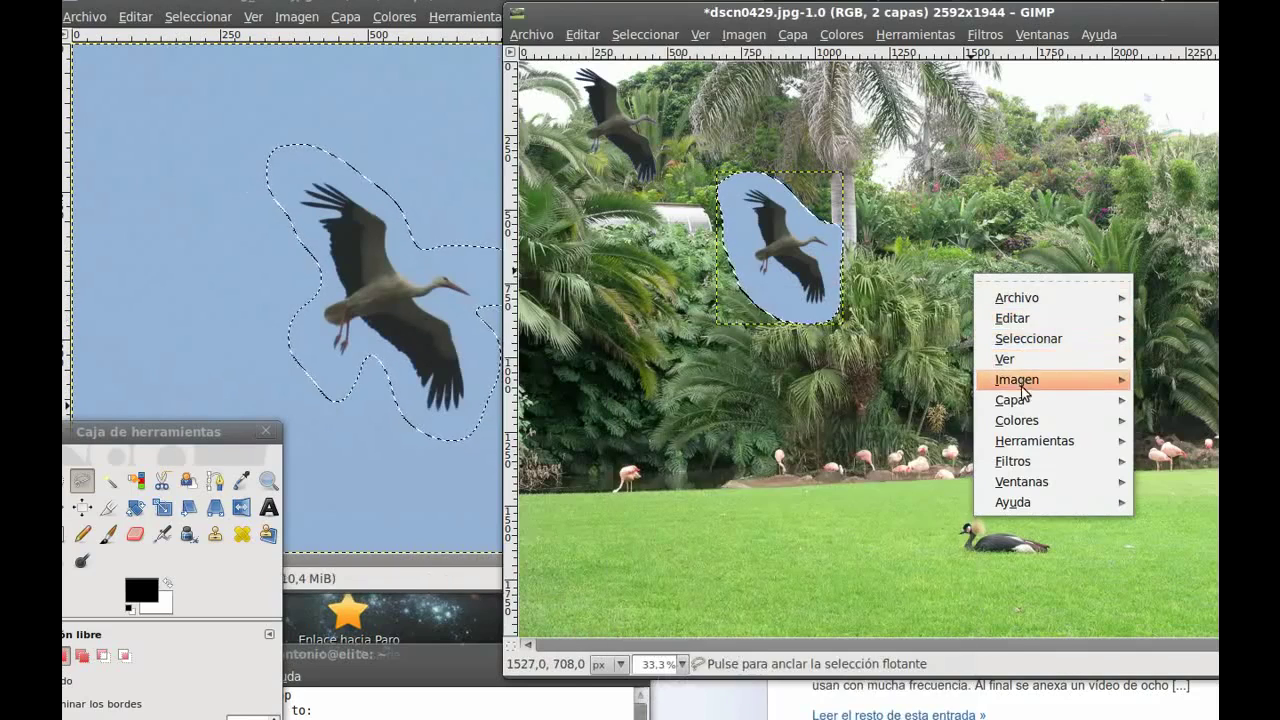
mouse_move(1012, 318)
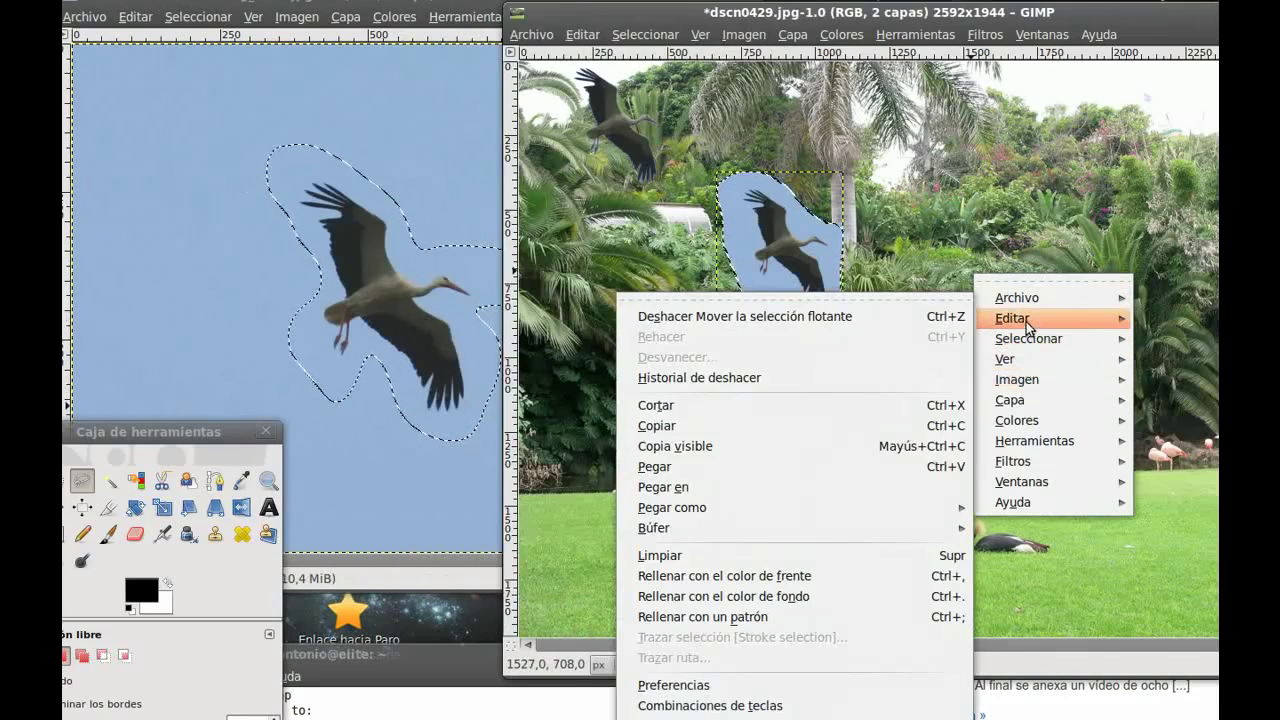
left_click(686, 463)
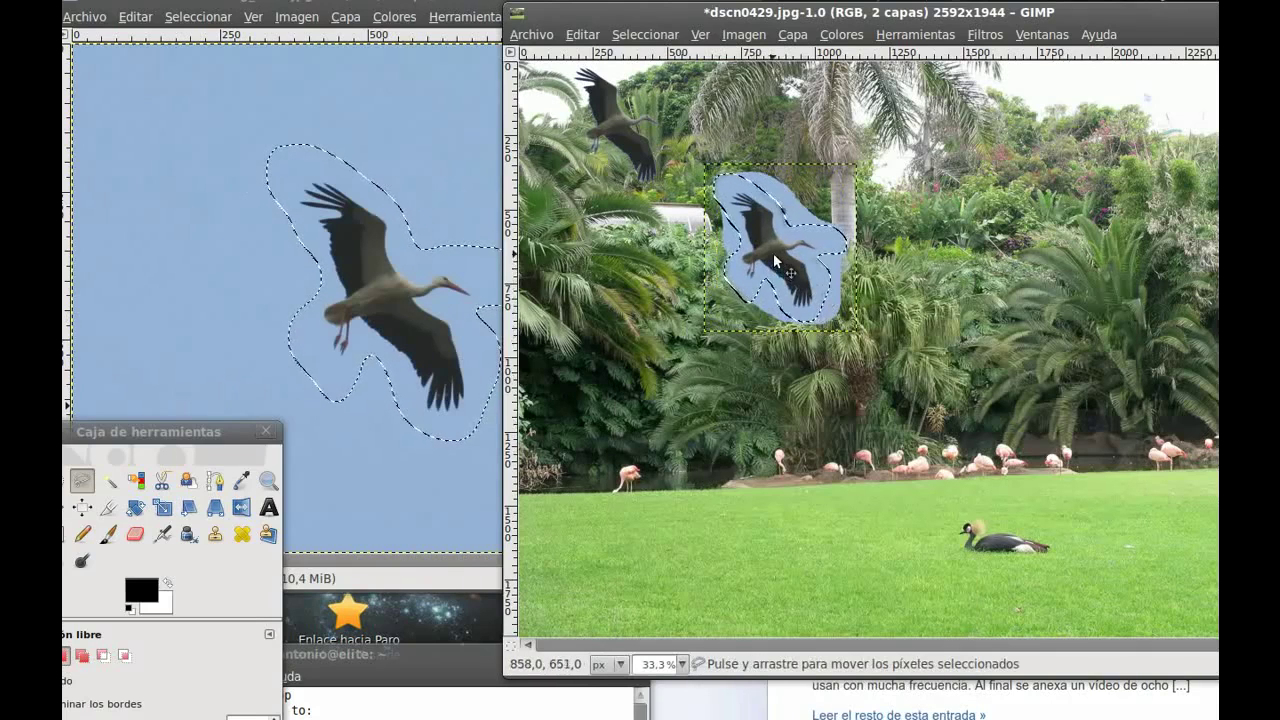
mouse_move(775, 260)
left_mouse_down()
mouse_move(982, 297)
mouse_move(943, 320)
mouse_move(1076, 277)
left_mouse_up()
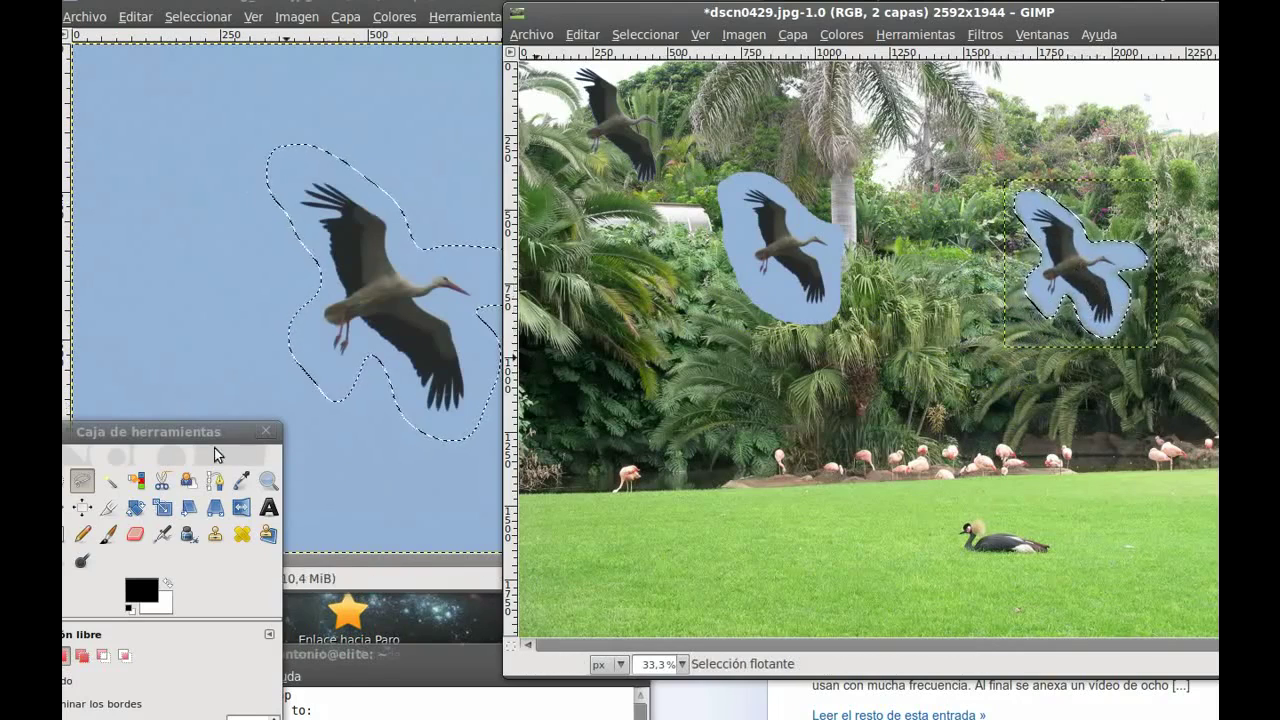
Mirror the third floating stork horizontally
left_click_drag(197, 444, 262, 371)
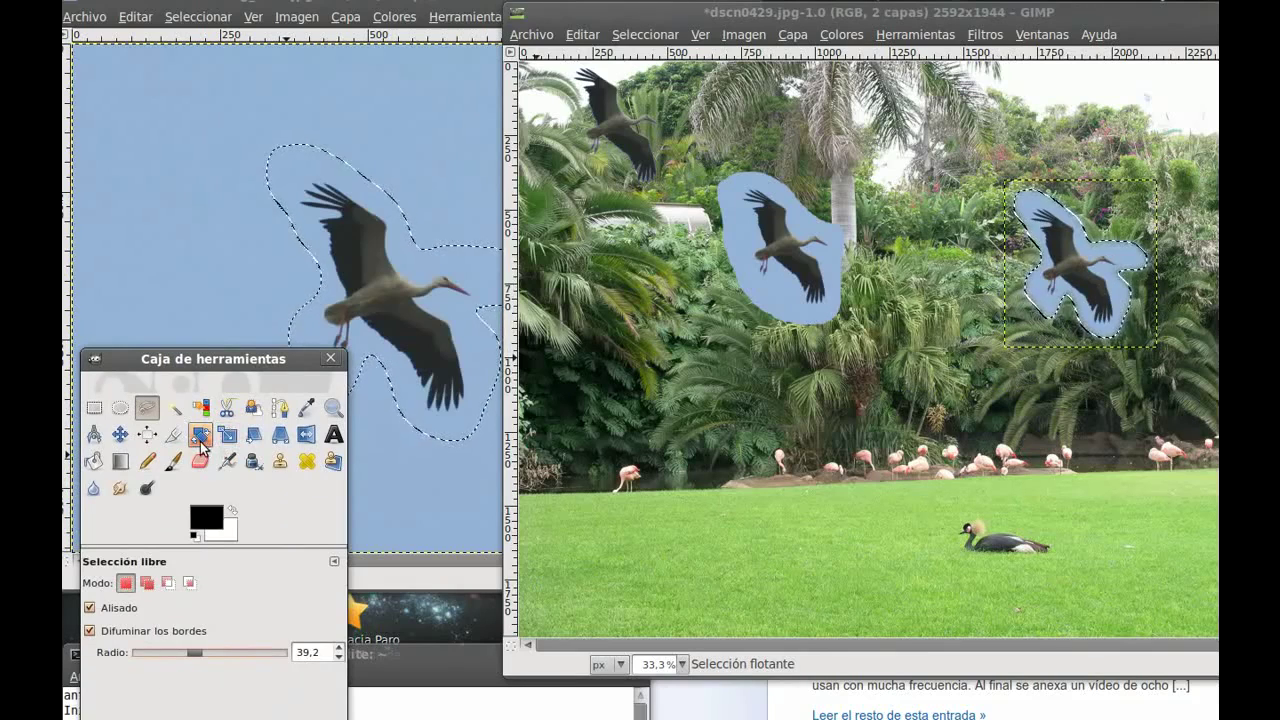
left_click(306, 437)
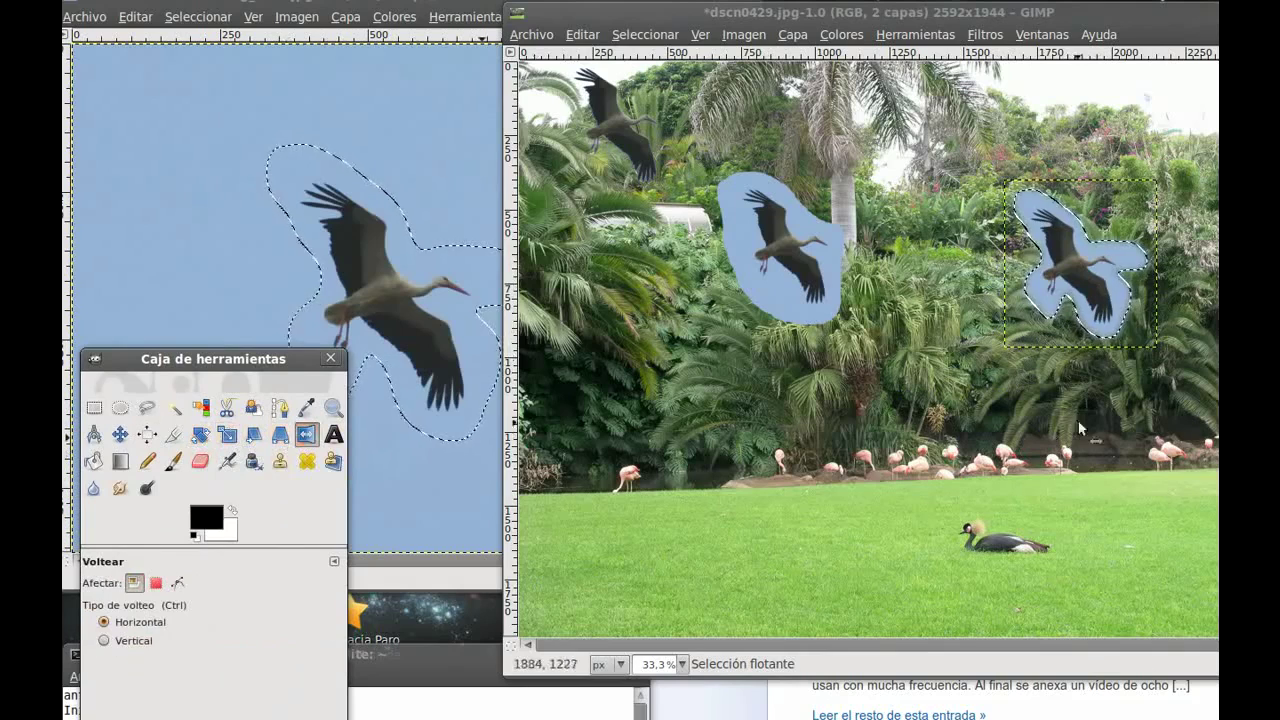
left_click(1083, 307)
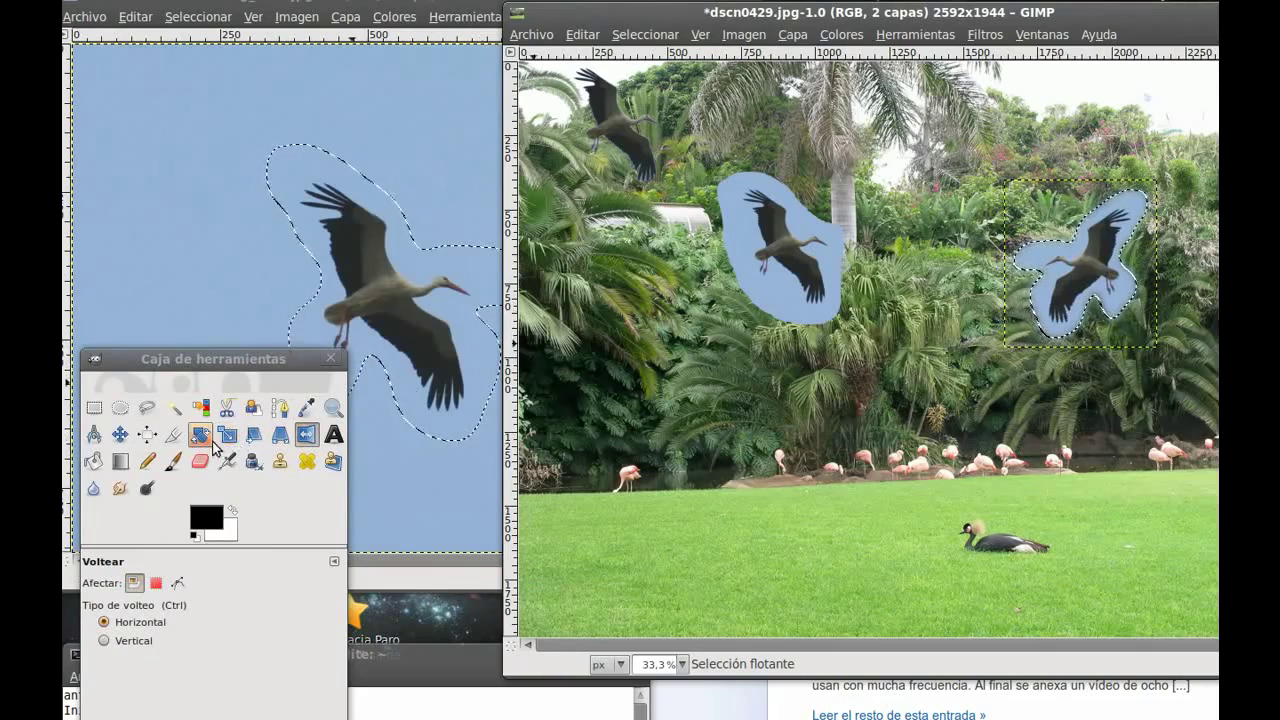
Rotate the mirrored stork by -19.73 degrees so it tilts more upright
left_click(203, 437)
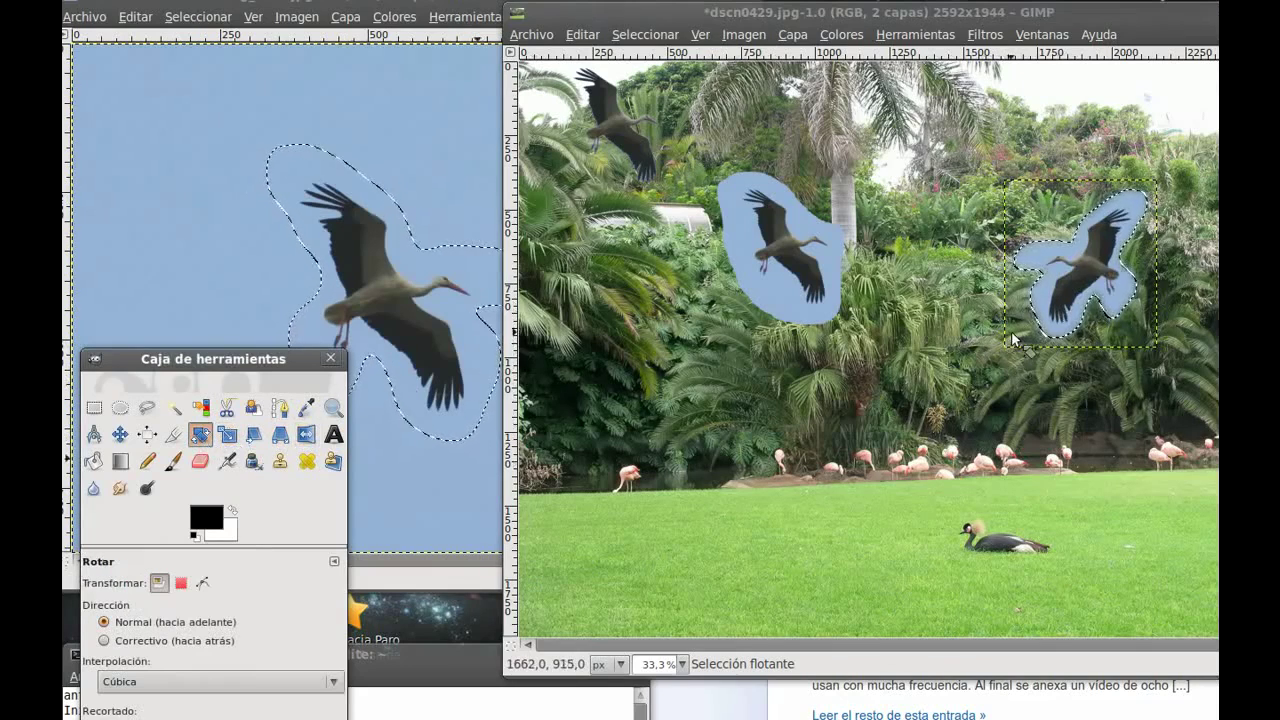
left_click_drag(1011, 331, 1031, 363)
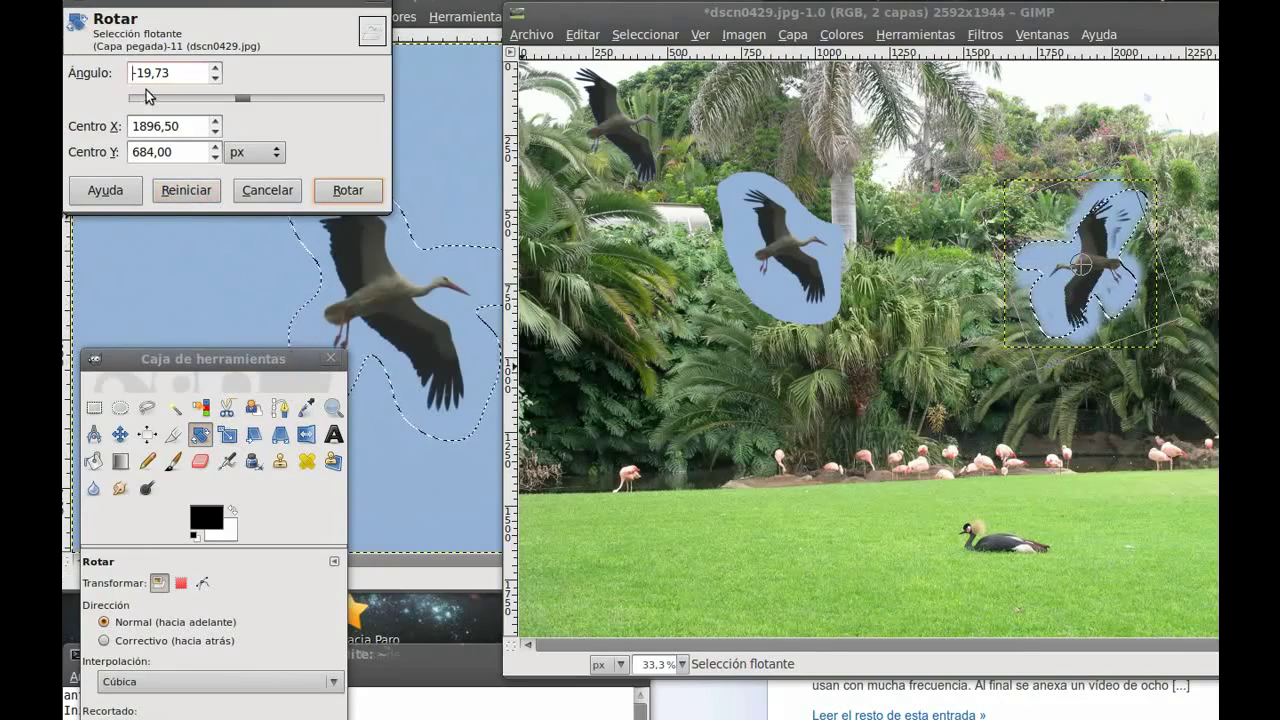
left_click(350, 190)
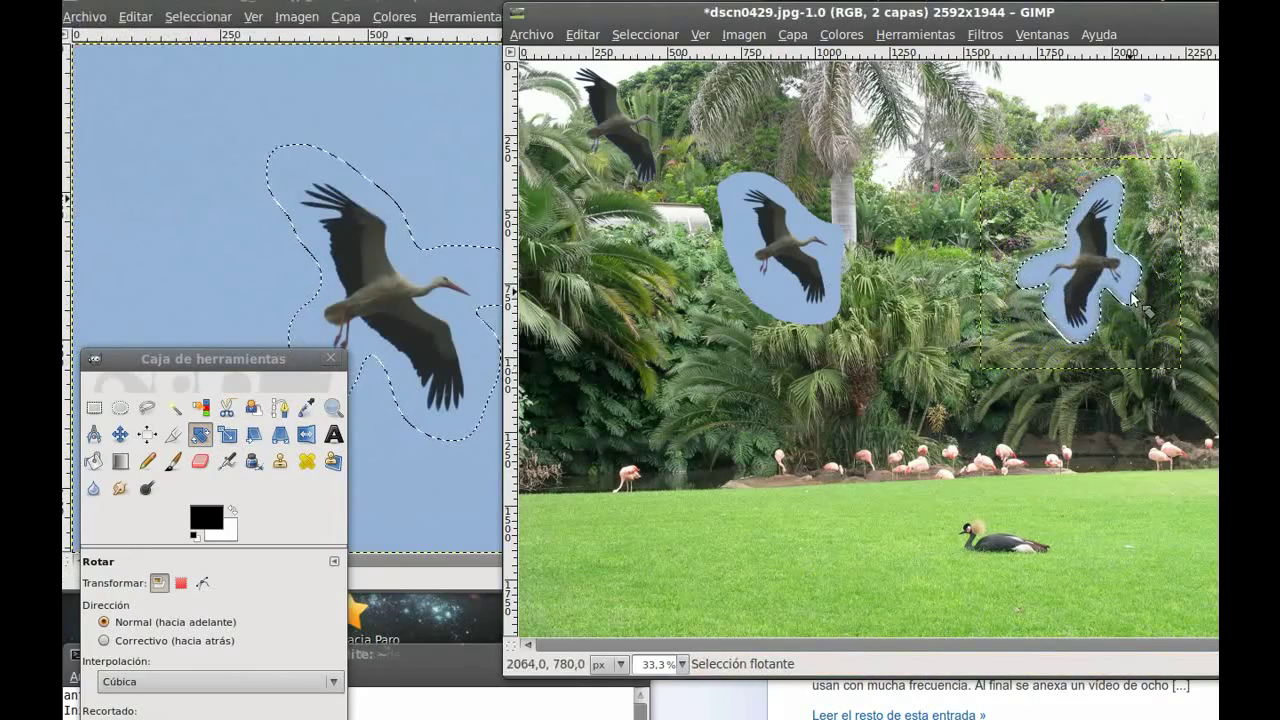
Move the tilted stork into the top-right corner and anchor it to the background
key("m")
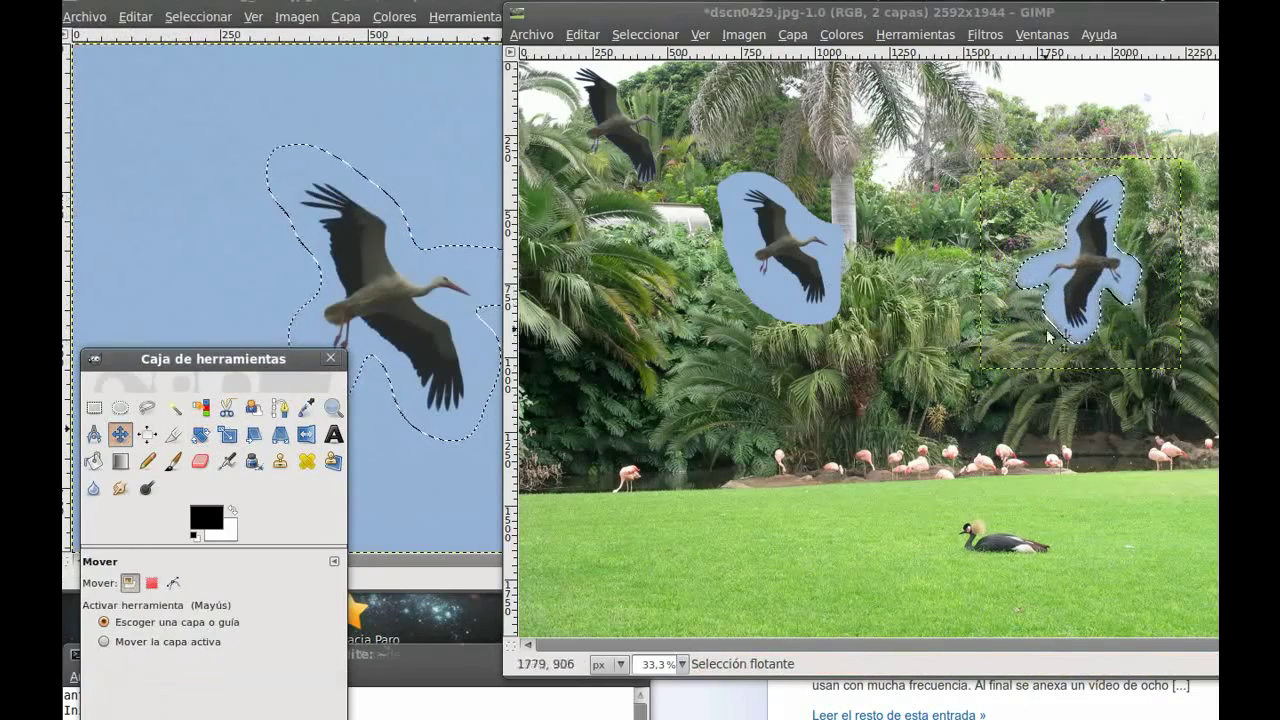
left_click_drag(1095, 287, 1176, 204)
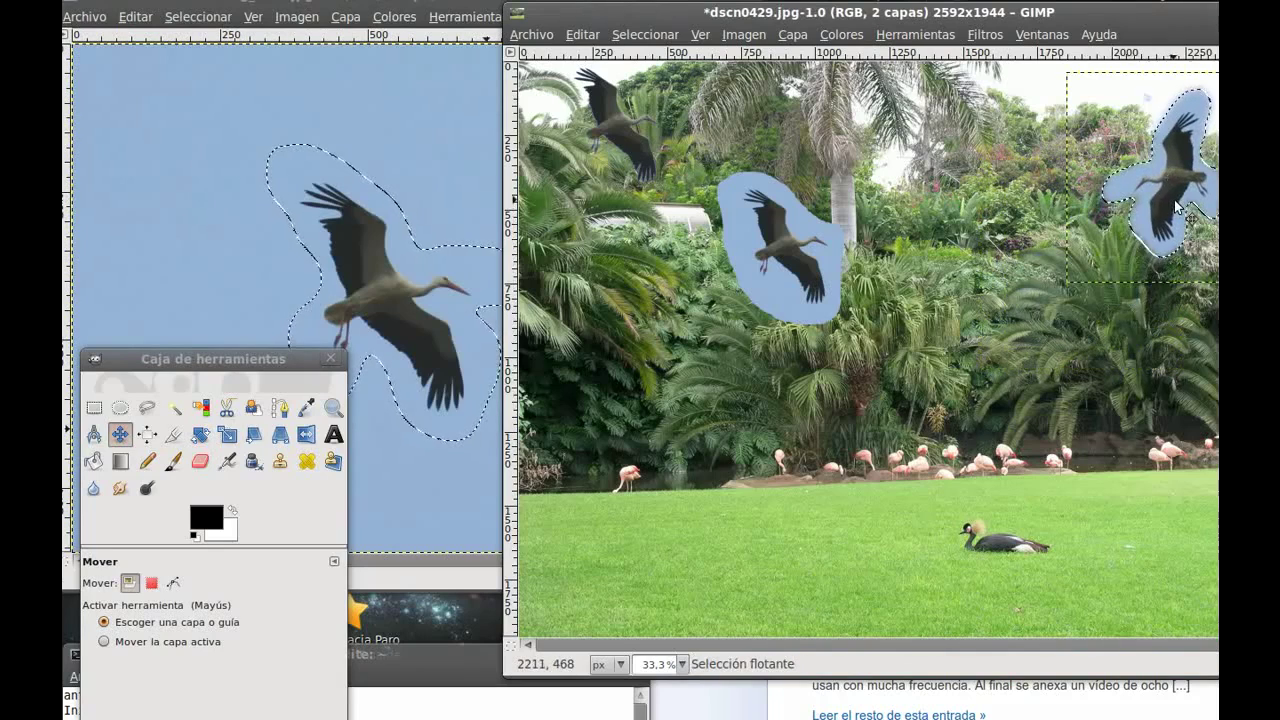
left_click(1141, 270)
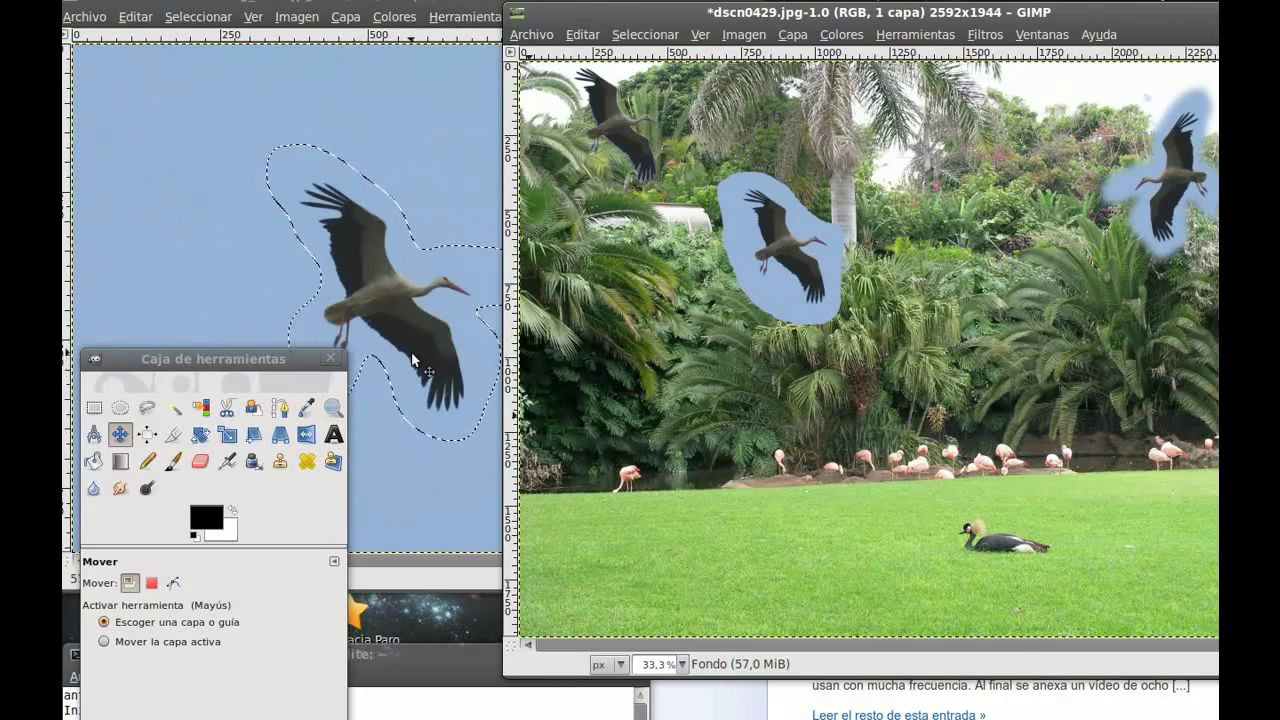
Paste a fourth stork with Editar > Pegar and drag it above the flamingos, right of centre
right_click(961, 341)
mouse_move(1040, 386)
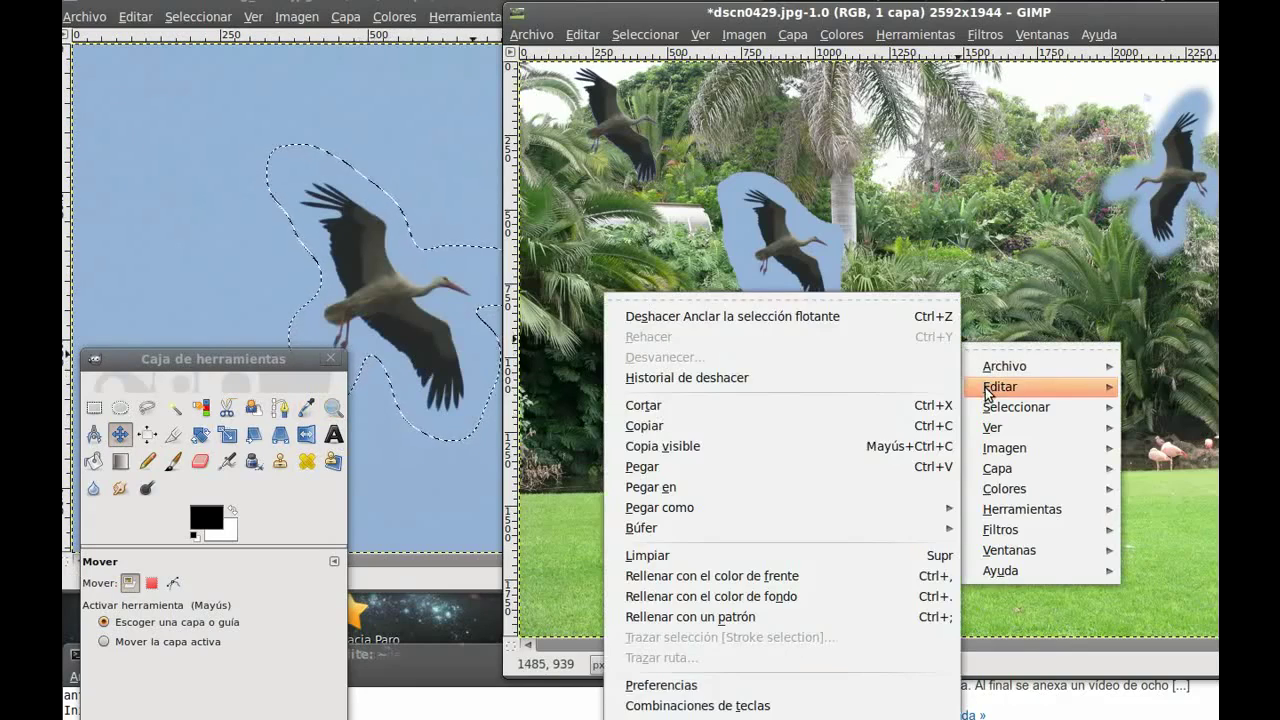
left_click(685, 467)
left_click_drag(891, 366, 955, 380)
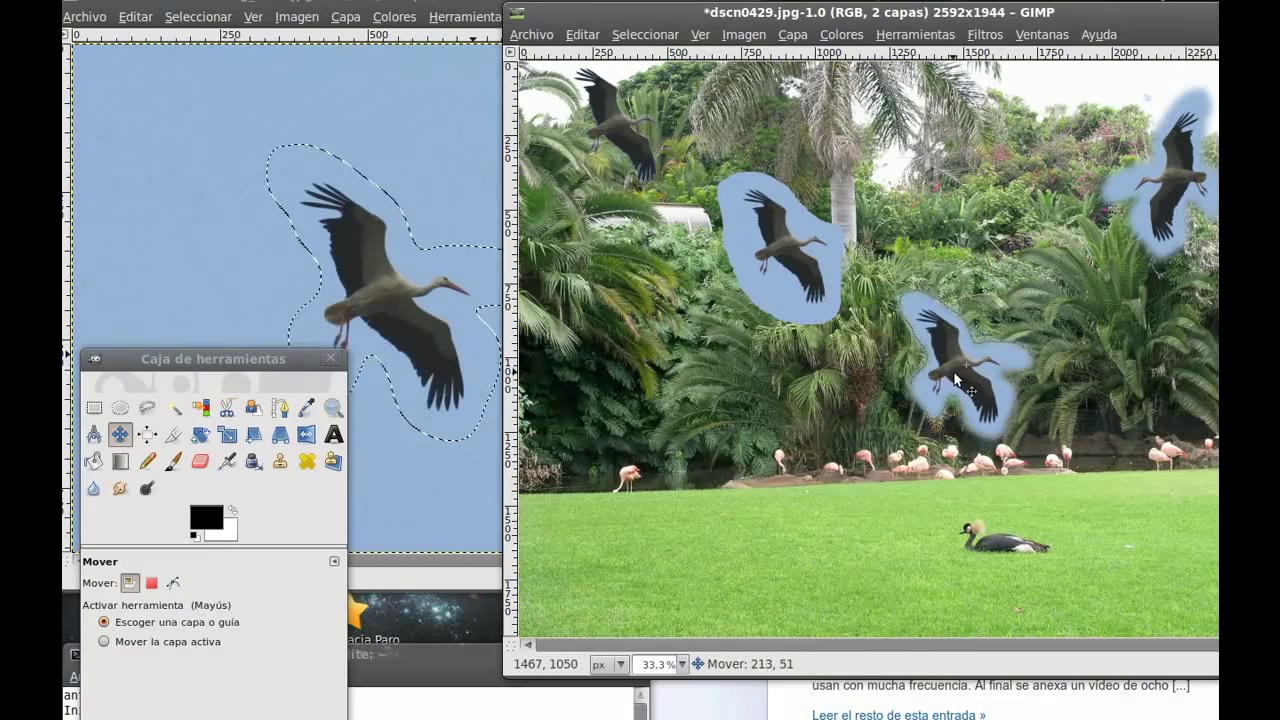
right_click(955, 378)
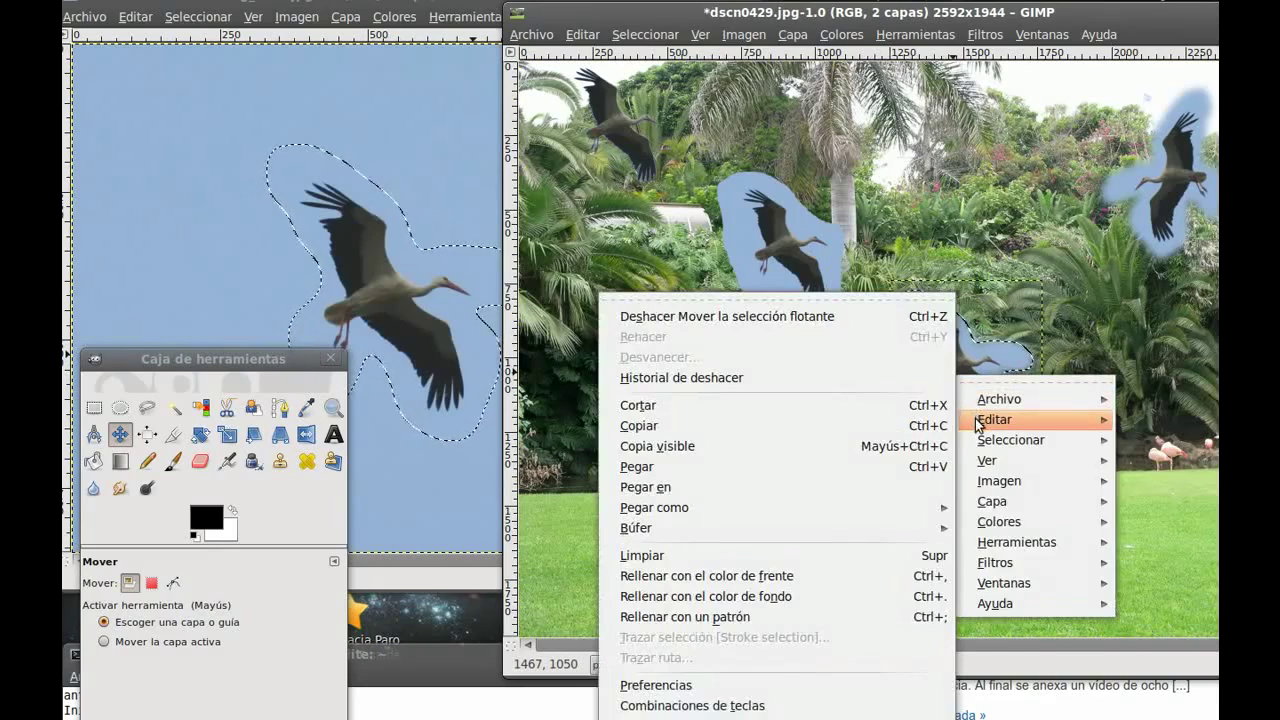
mouse_move(1035, 501)
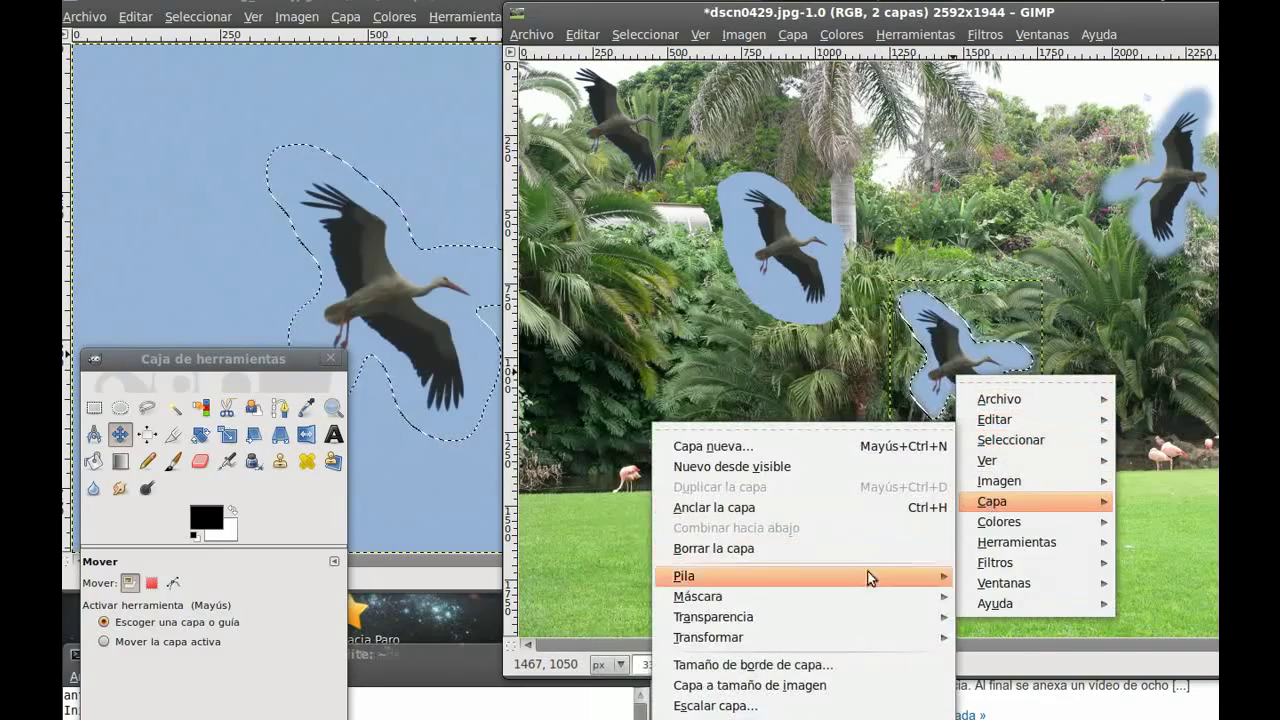
Scale the fourth stork layer from 517×568 to 794×872 pixels, keeping proportions
left_click(752, 708)
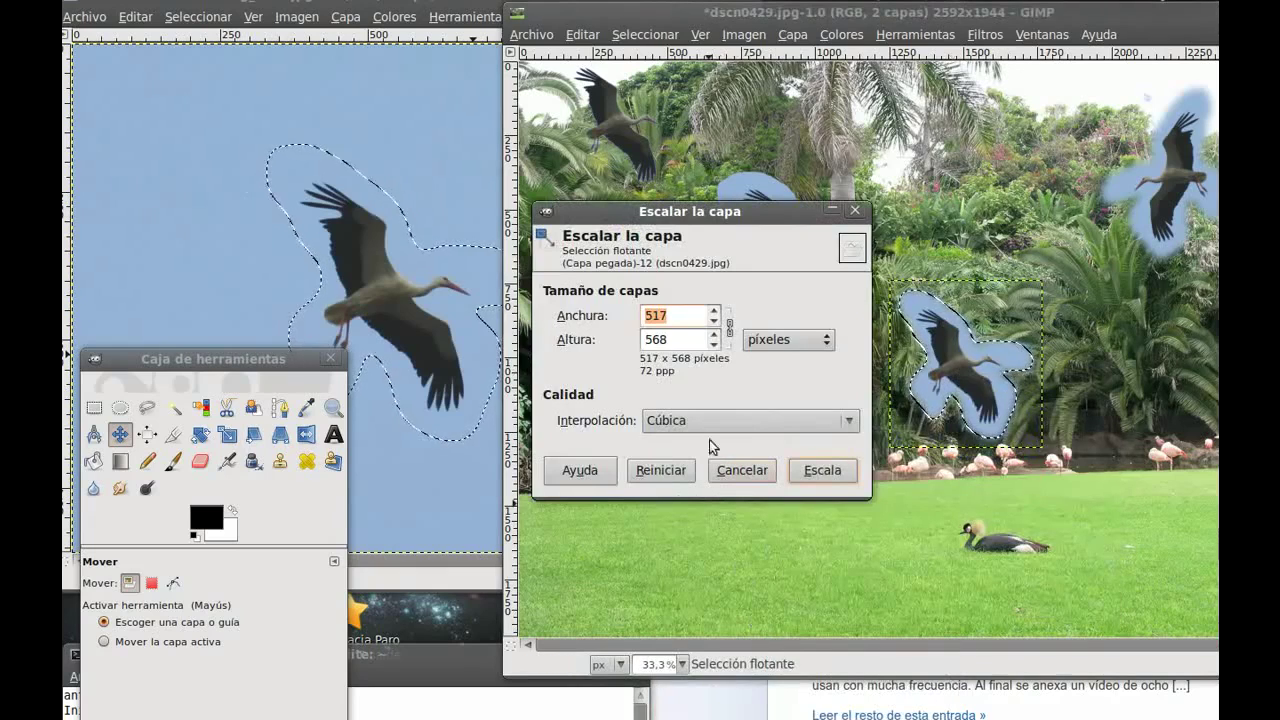
left_click(715, 314)
left_click(715, 314)
left_click_drag(715, 314, 715, 314)
left_click(822, 470)
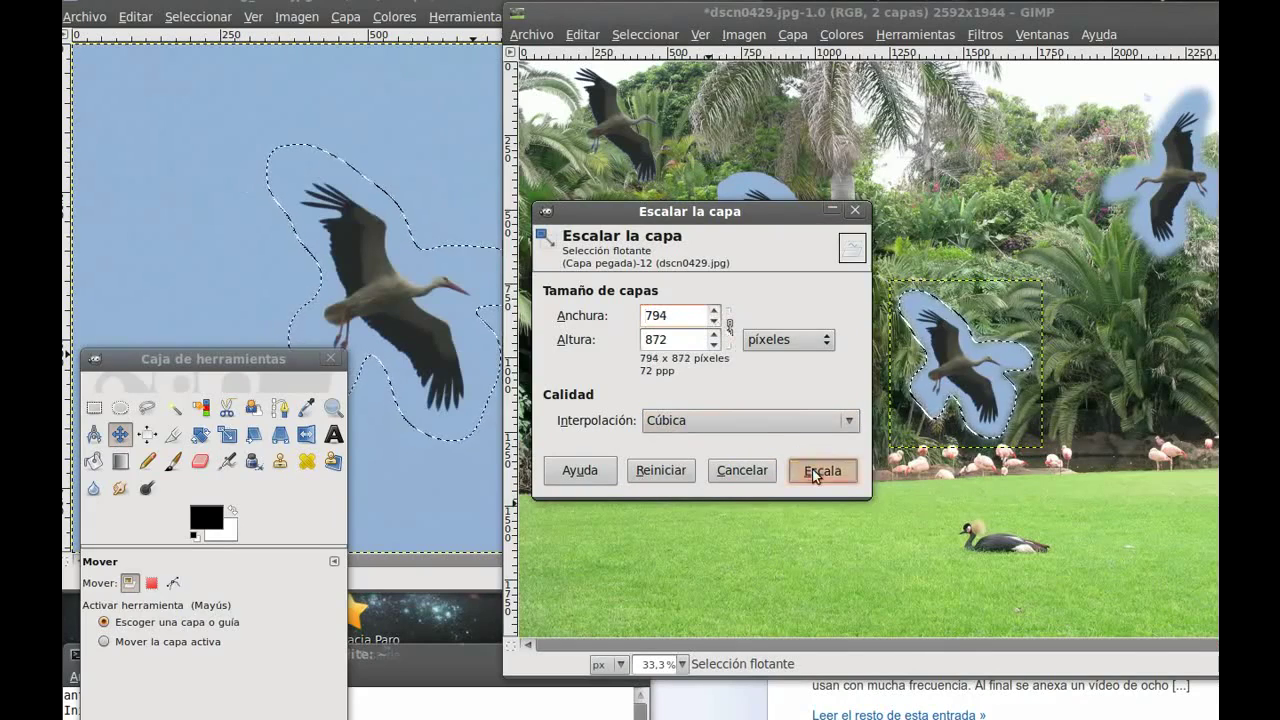
right_click(928, 396)
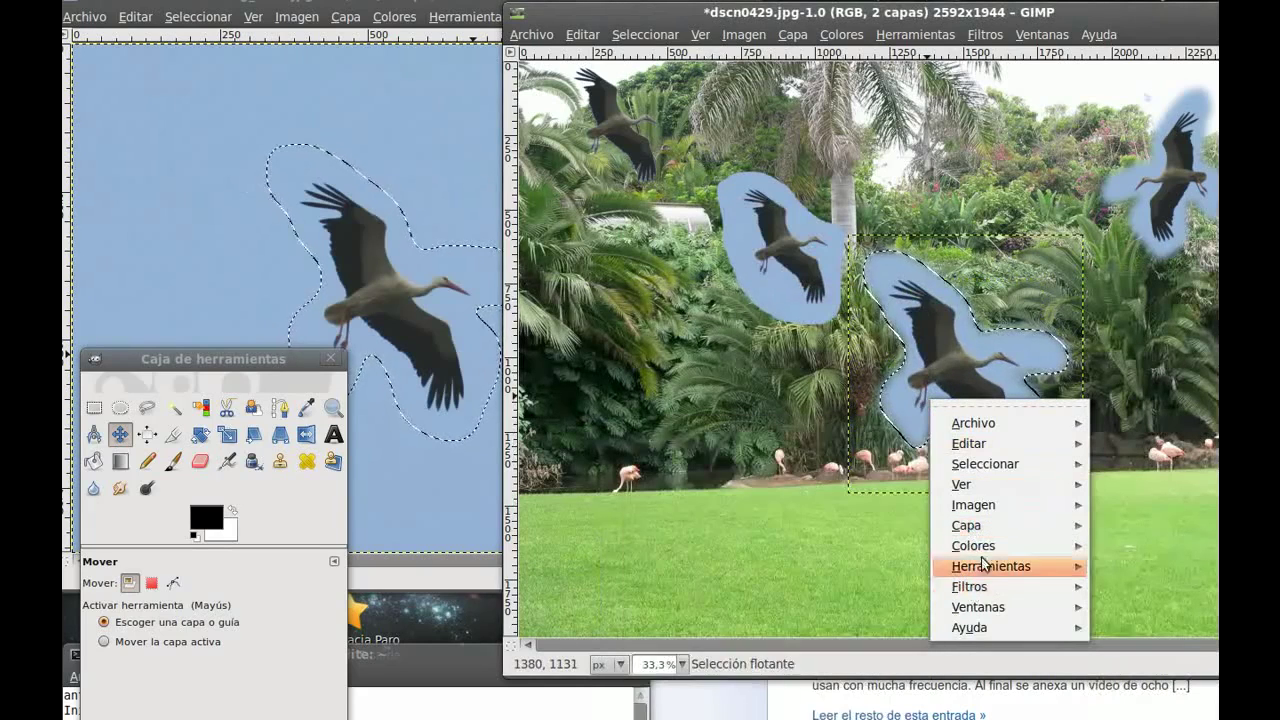
Scale the stork layer to 1176×1292 pixels and shift it right over the lawn
mouse_move(966, 525)
left_click(701, 706)
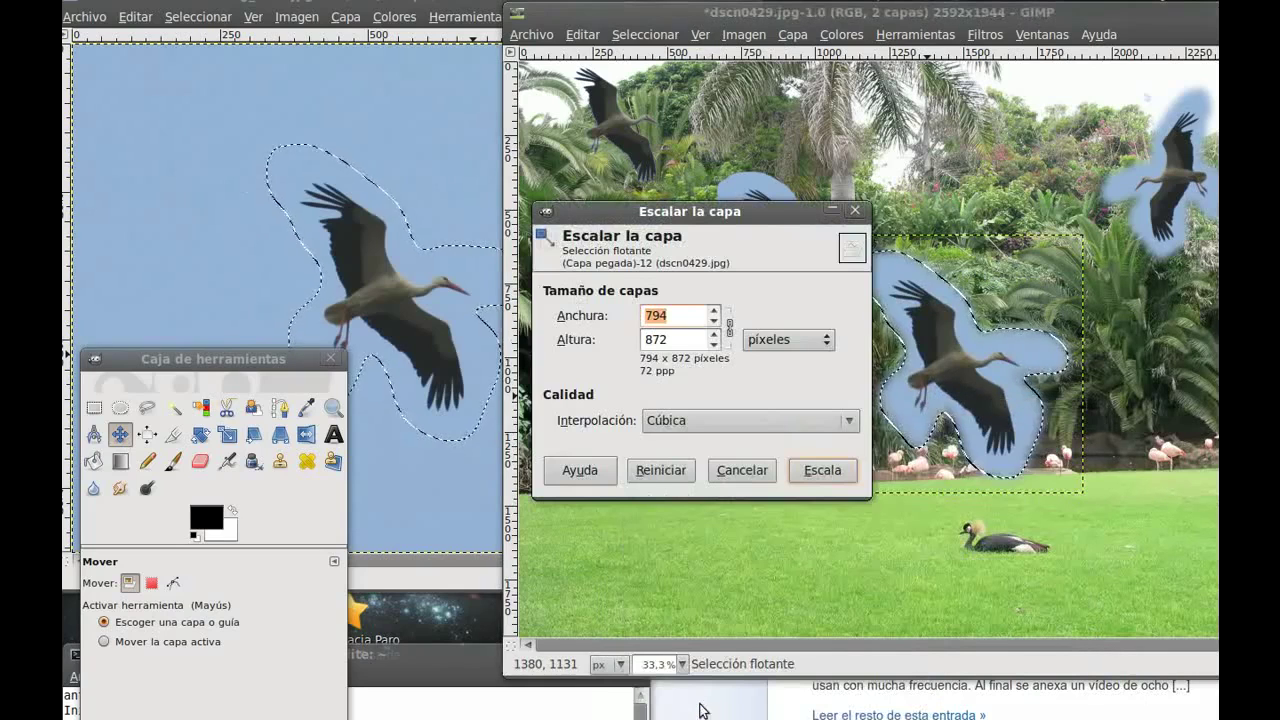
left_click(716, 313)
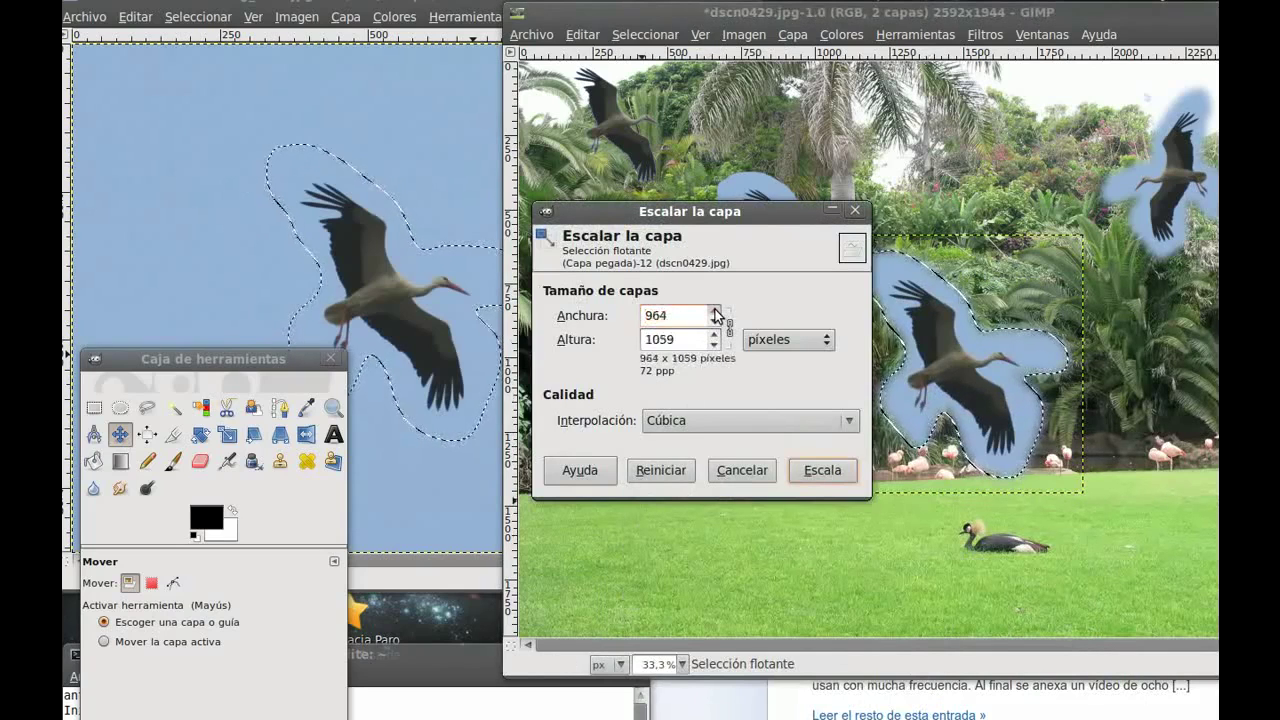
left_click(824, 480)
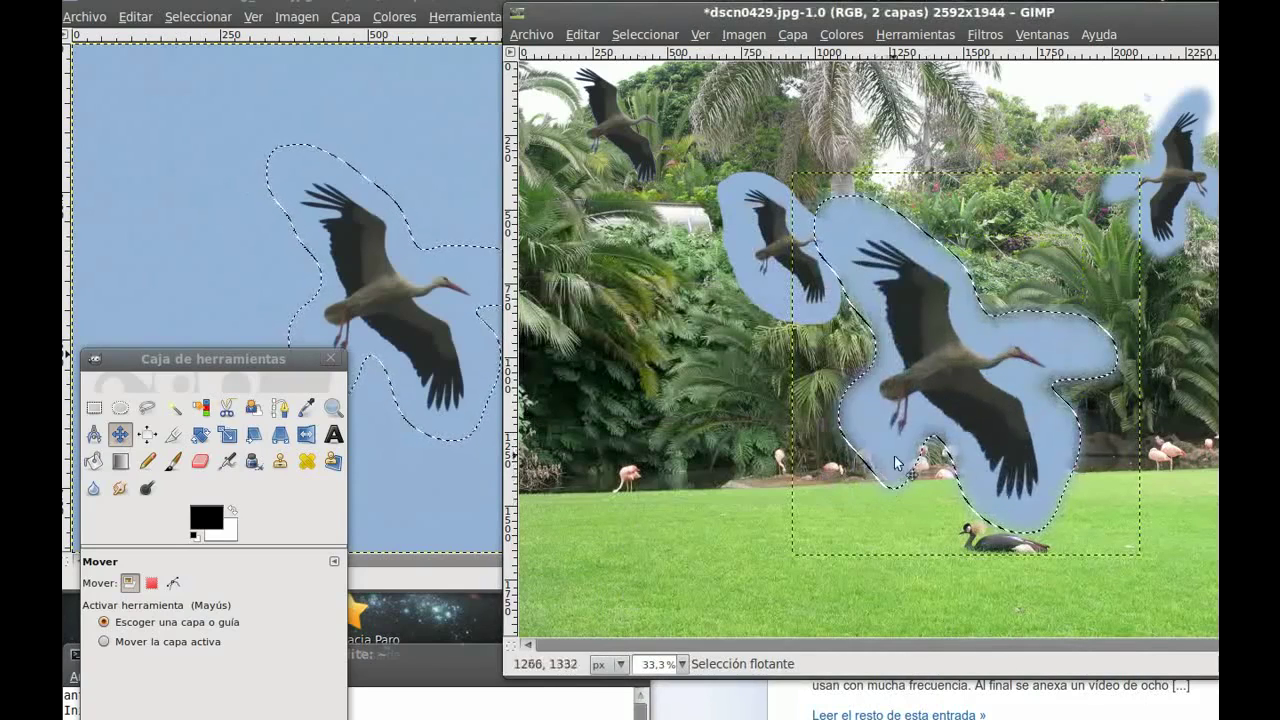
left_click_drag(938, 397, 1042, 395)
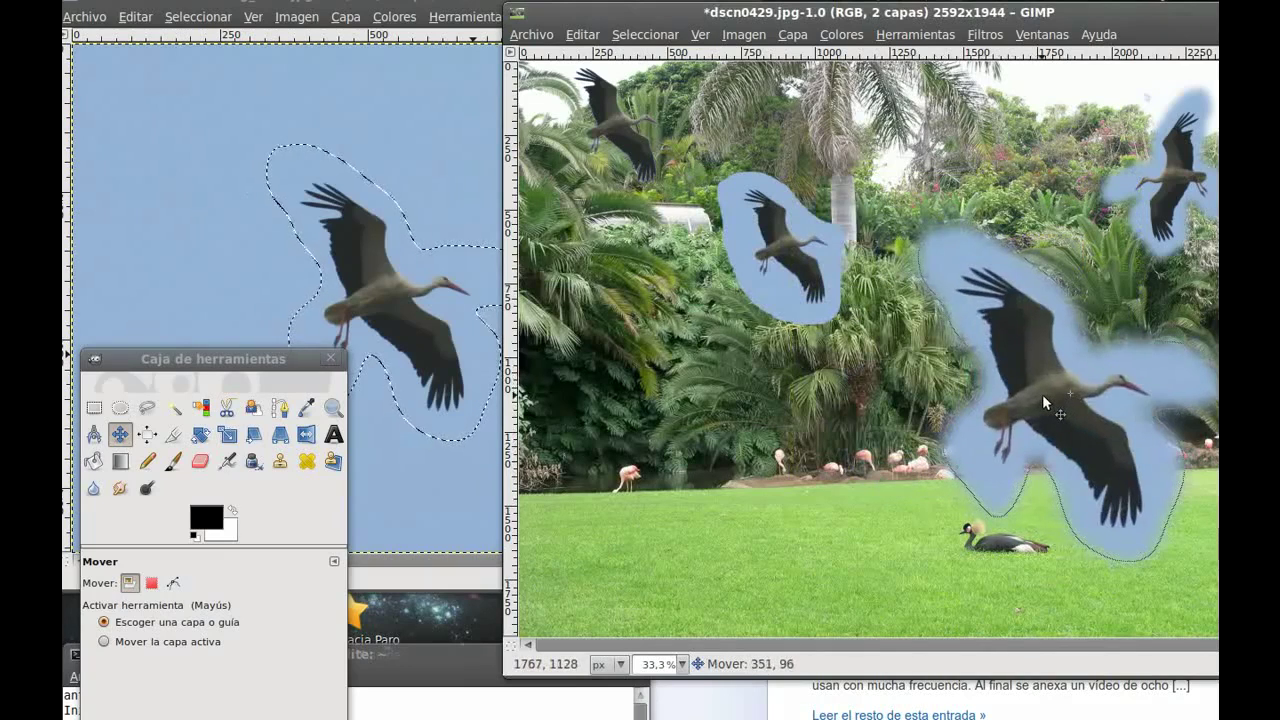
left_click_drag(1042, 395, 1043, 397)
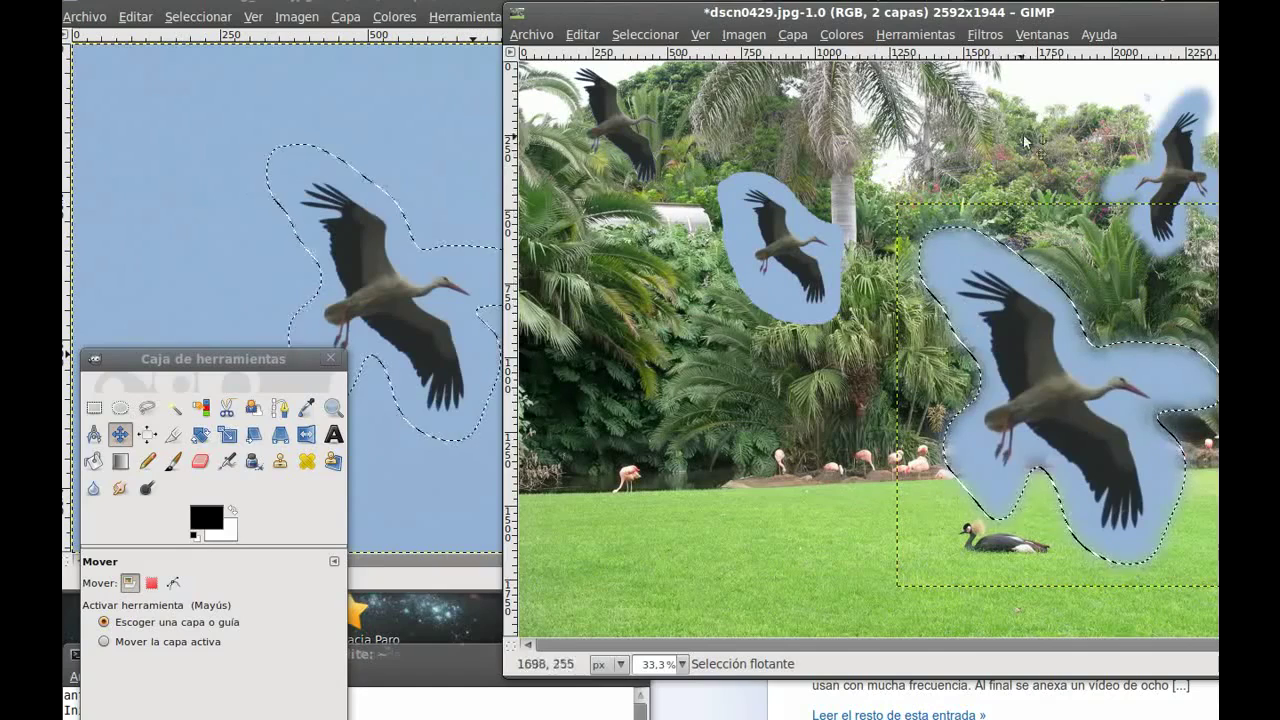
Open the Capas panel, set the big stork's opacity to 60.3% and anchor it
left_click(1045, 36)
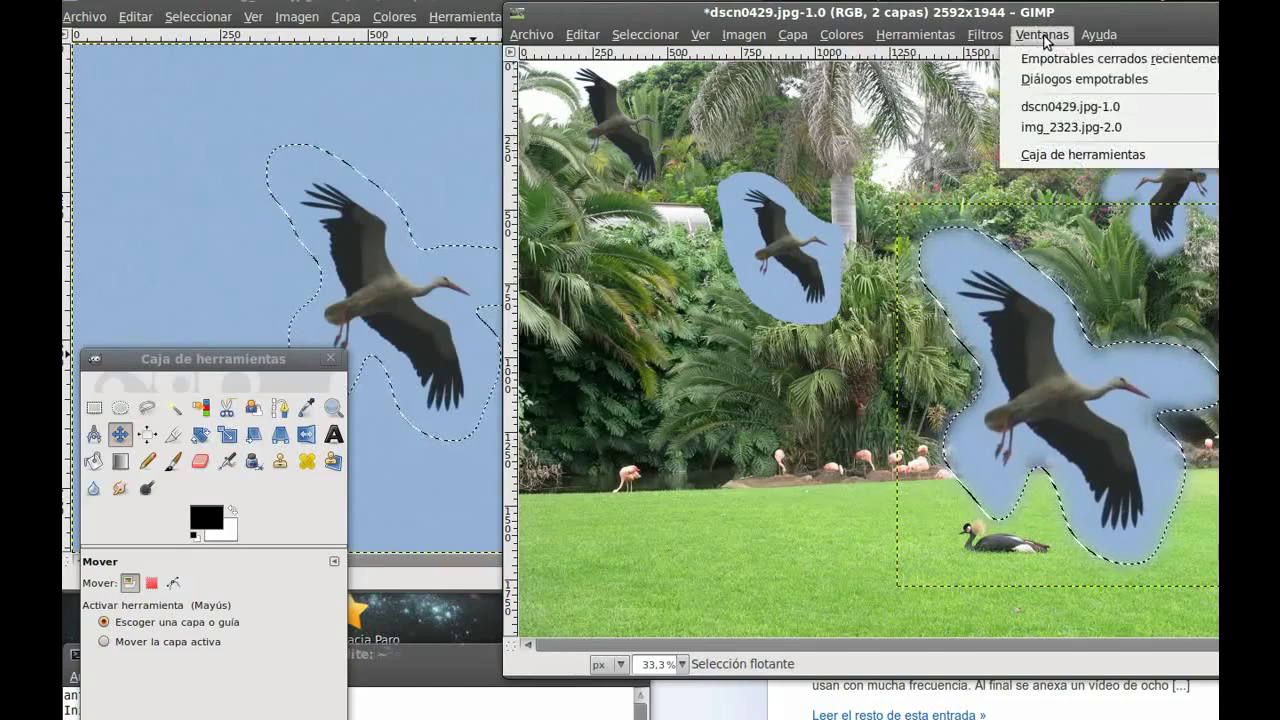
mouse_move(1084, 79)
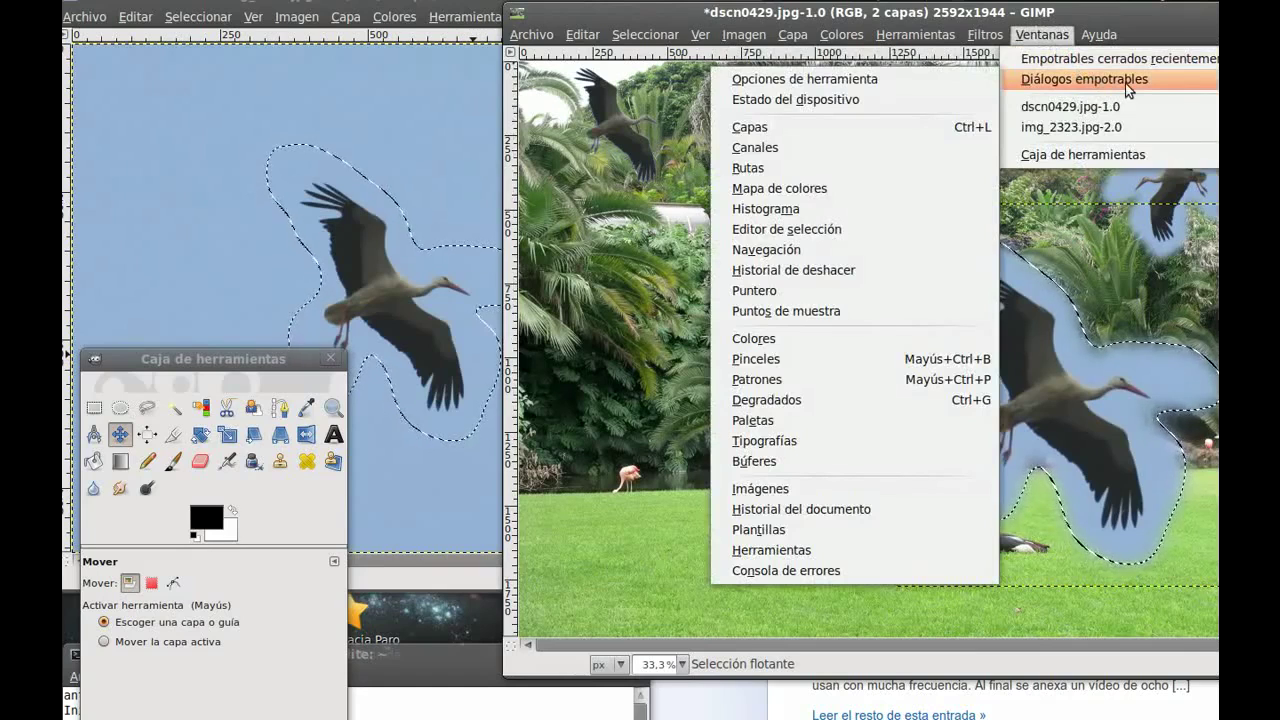
left_click(1125, 83)
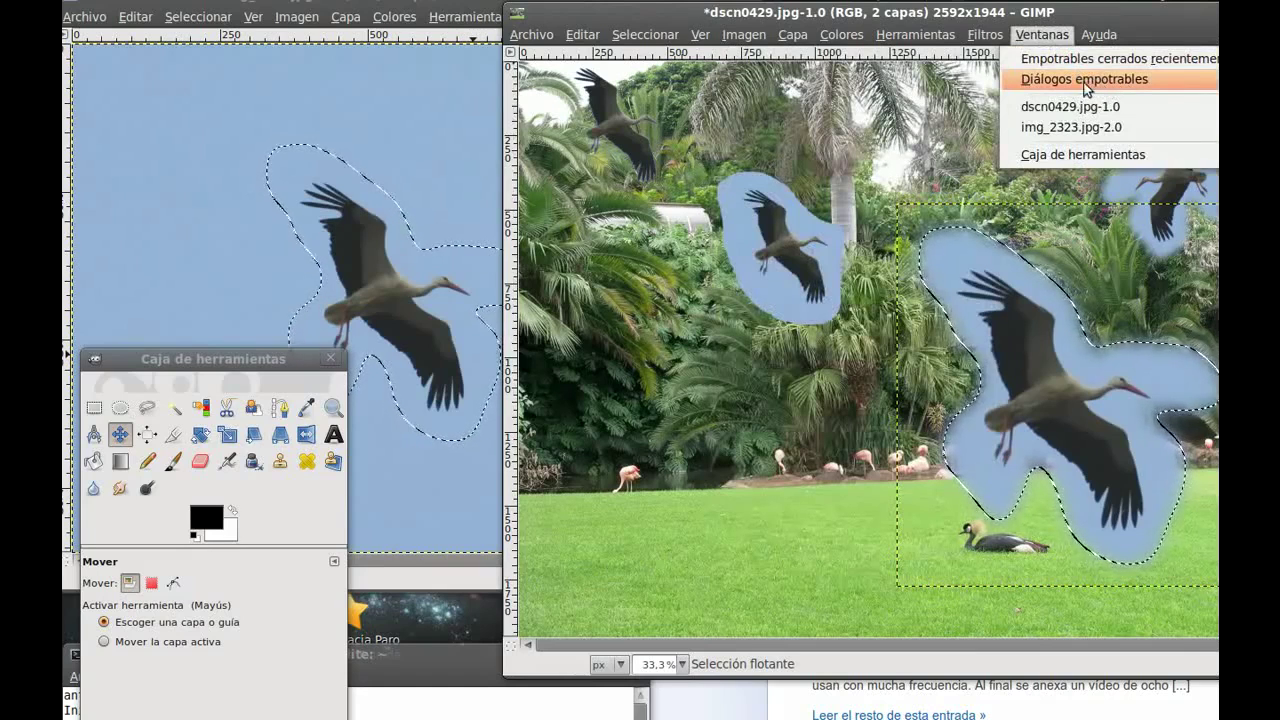
left_click(1092, 95)
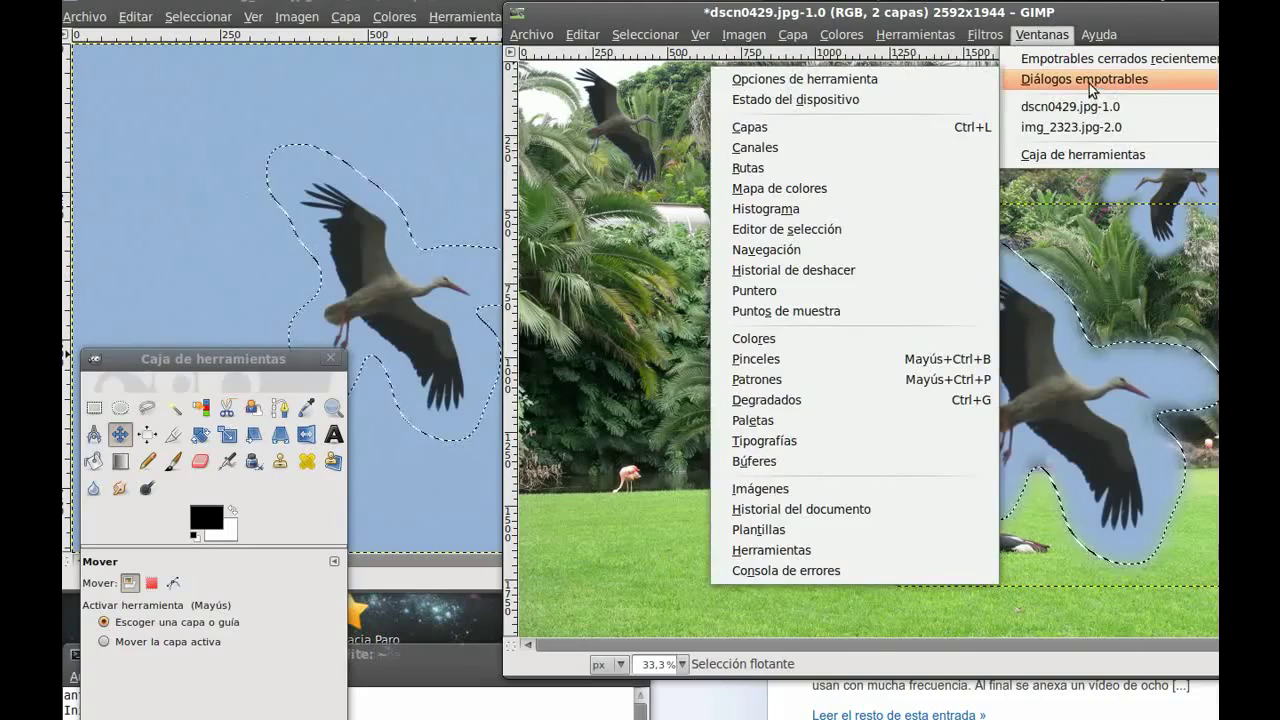
left_click(802, 135)
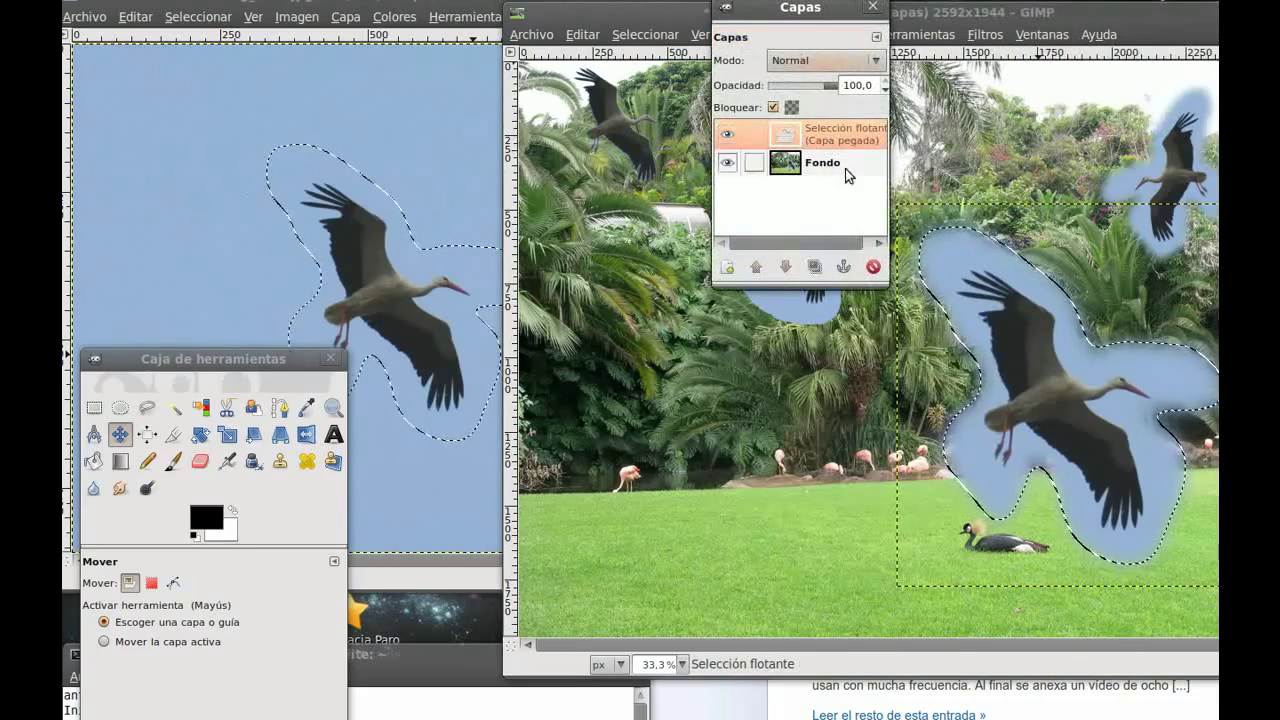
left_click_drag(826, 10, 428, 12)
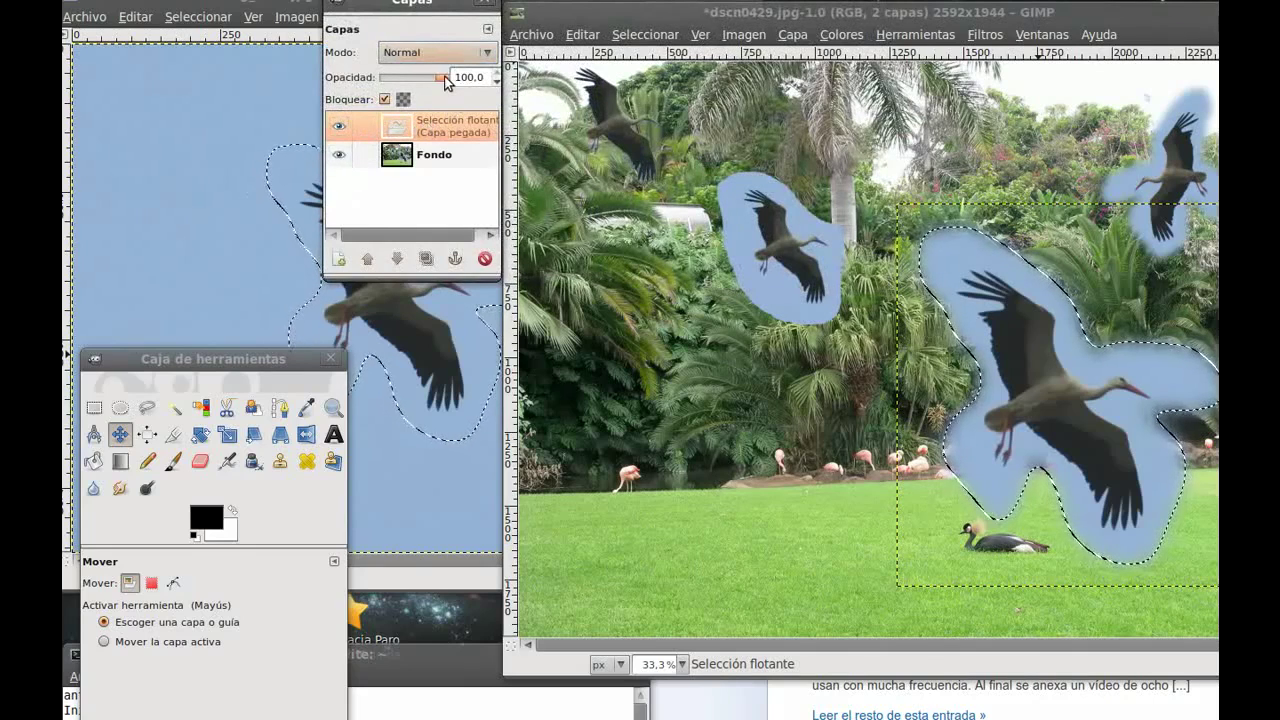
mouse_move(446, 82)
left_mouse_down()
mouse_move(397, 82)
mouse_move(424, 82)
left_mouse_up()
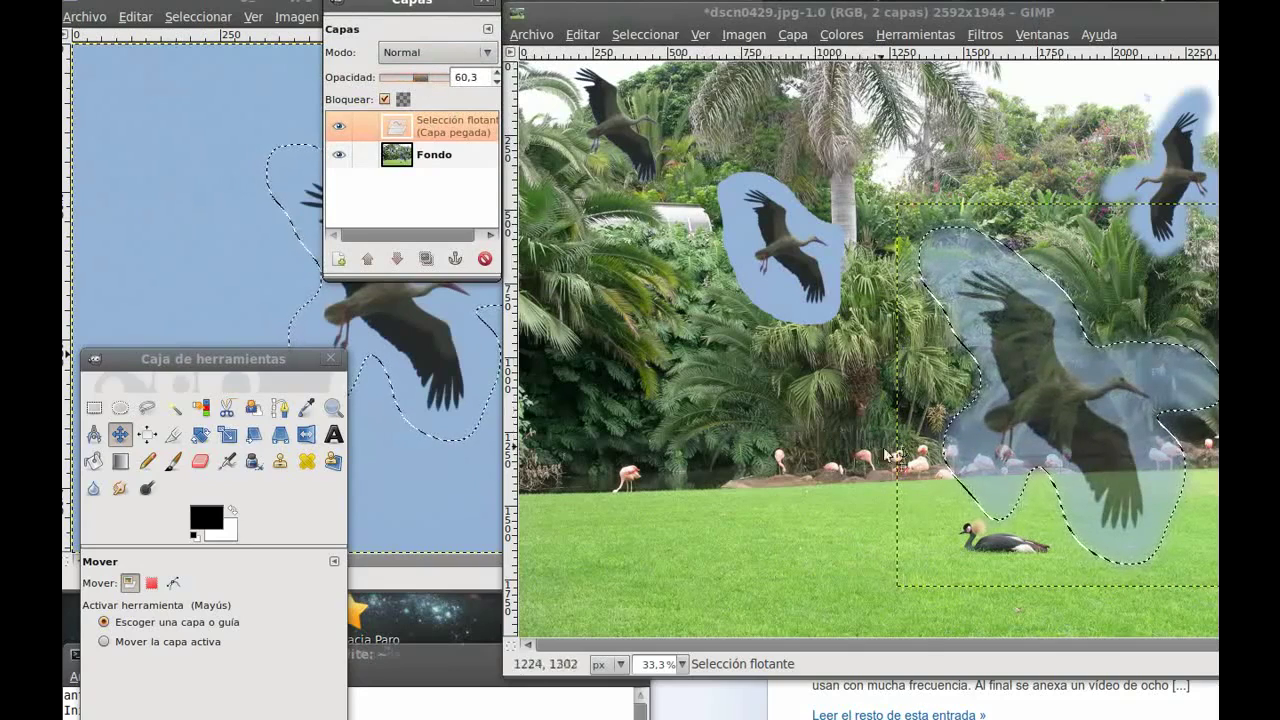
left_click(912, 474)
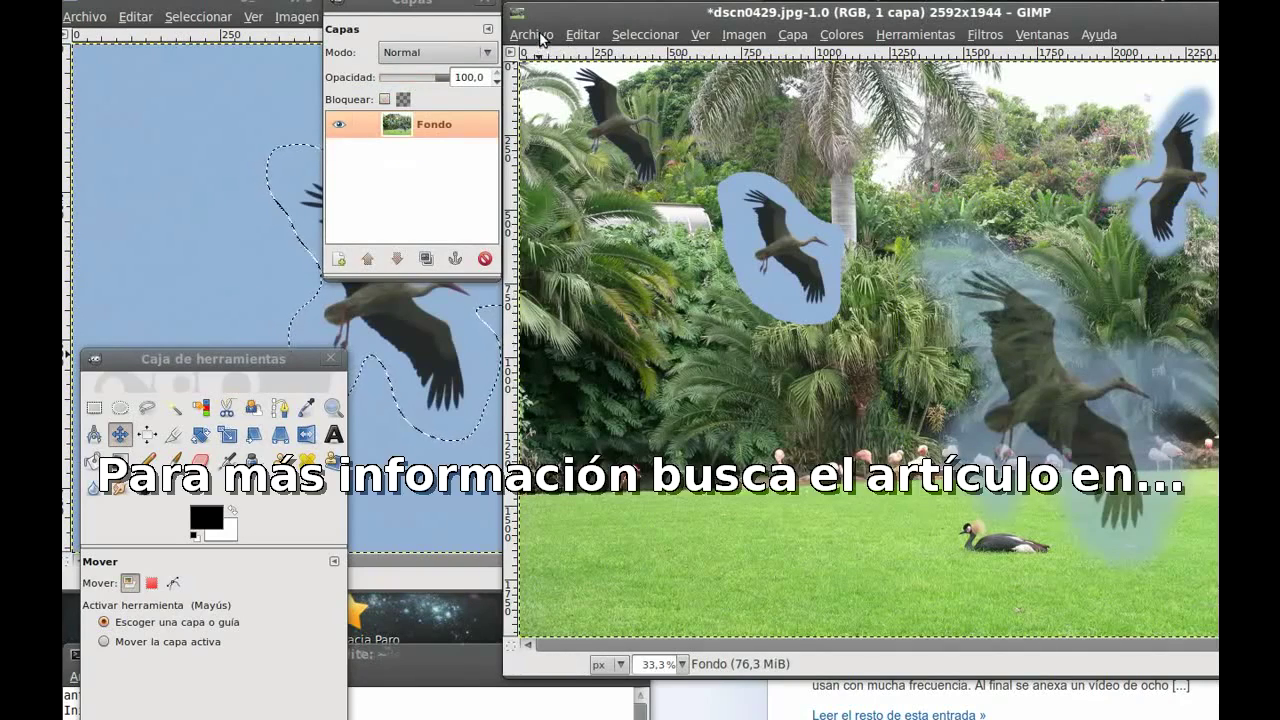
Save the composite as dscn0429_mosaico.jpg at JPEG quality 90
left_click(540, 38)
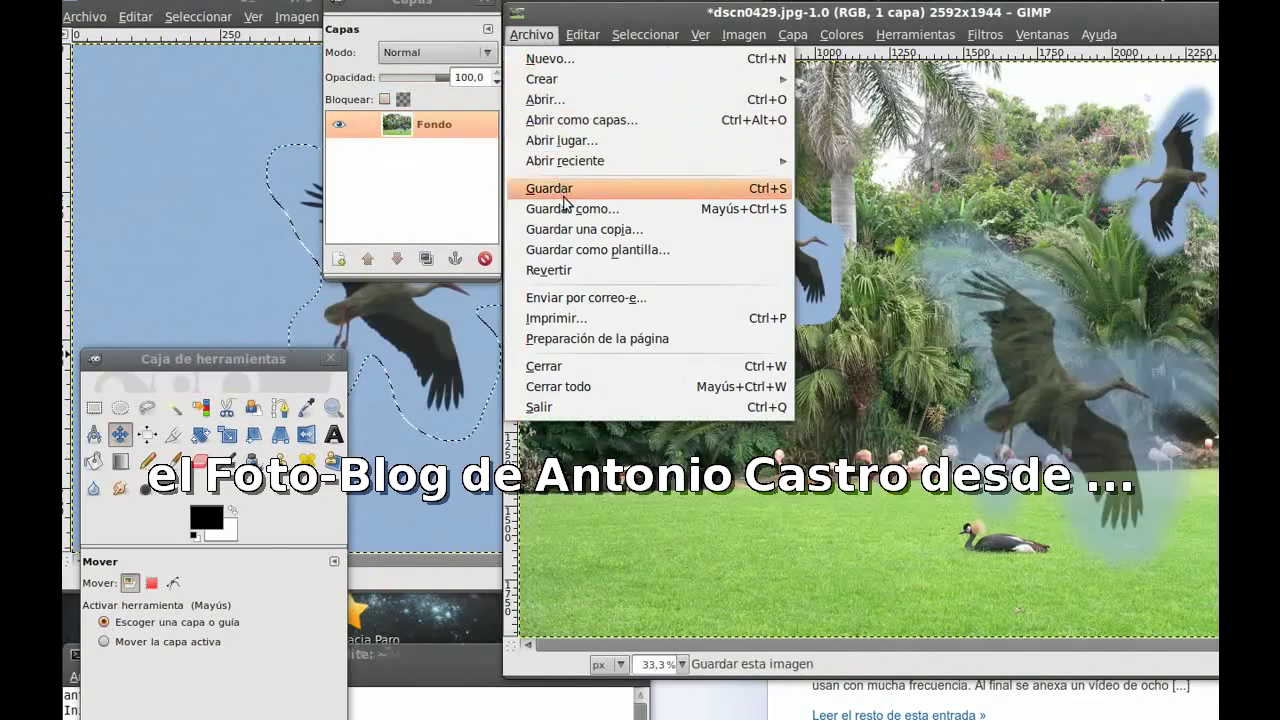
left_click(565, 195)
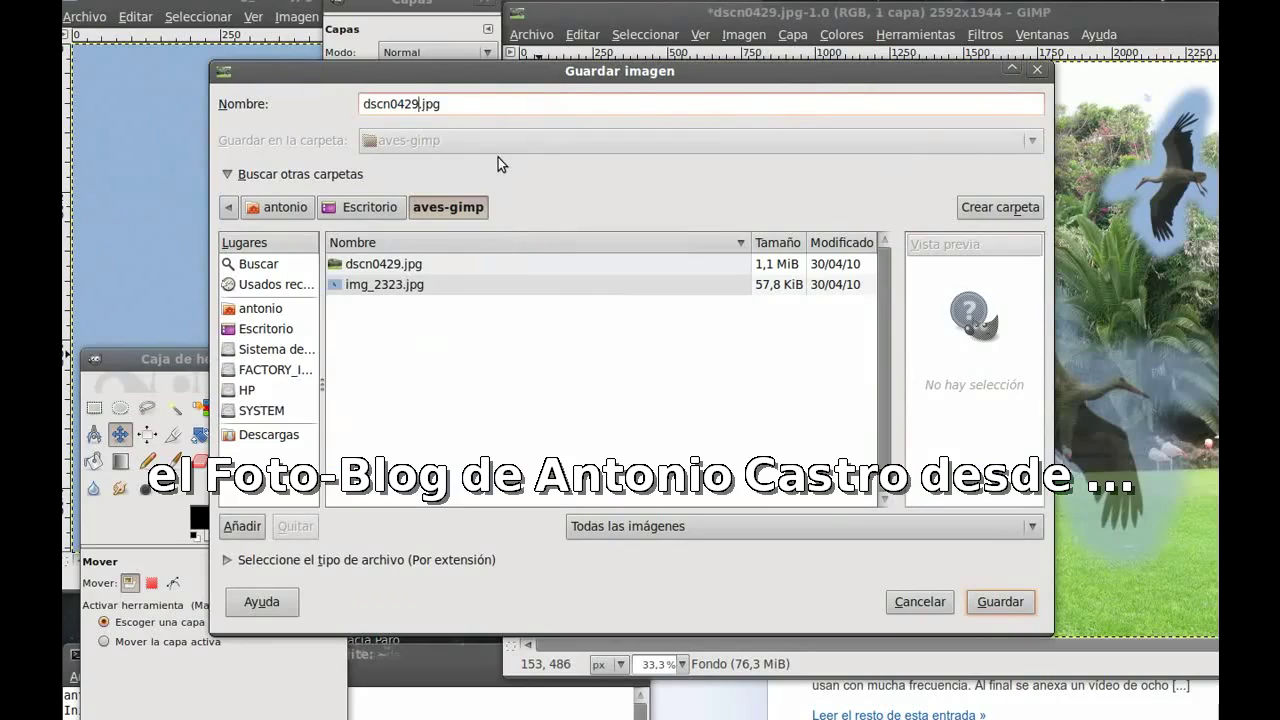
type("_mosaico")
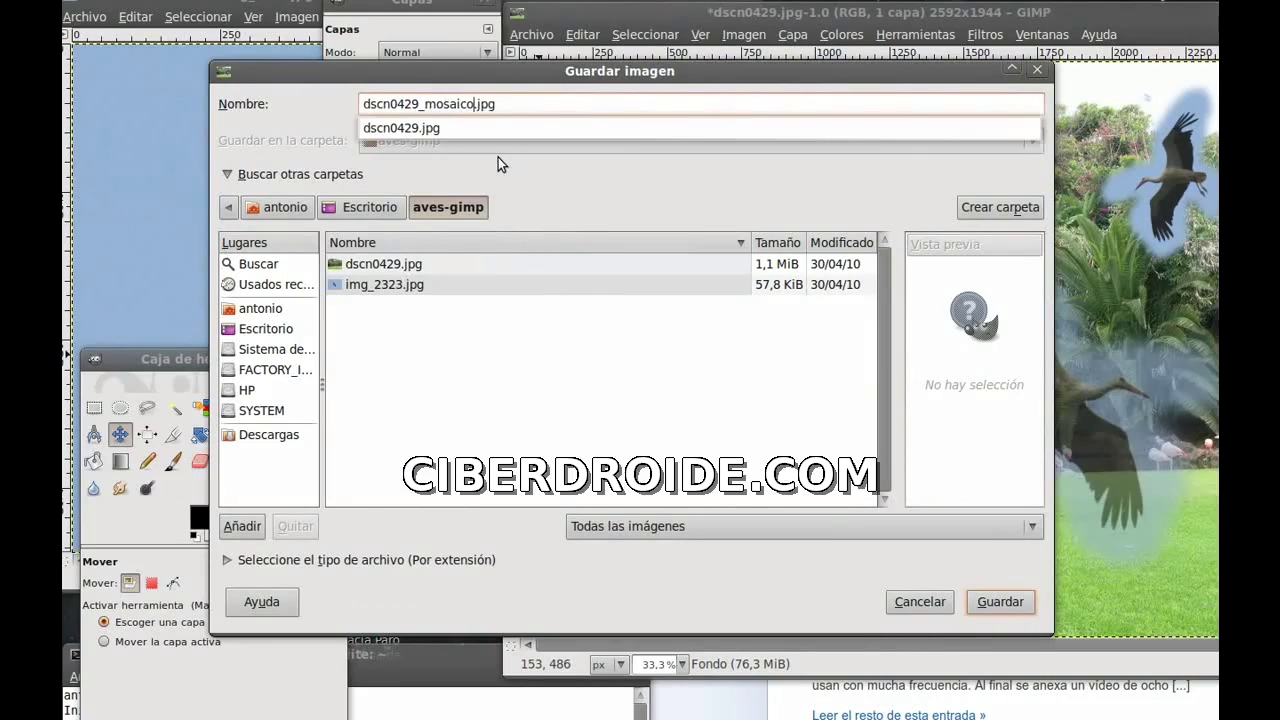
left_click(985, 606)
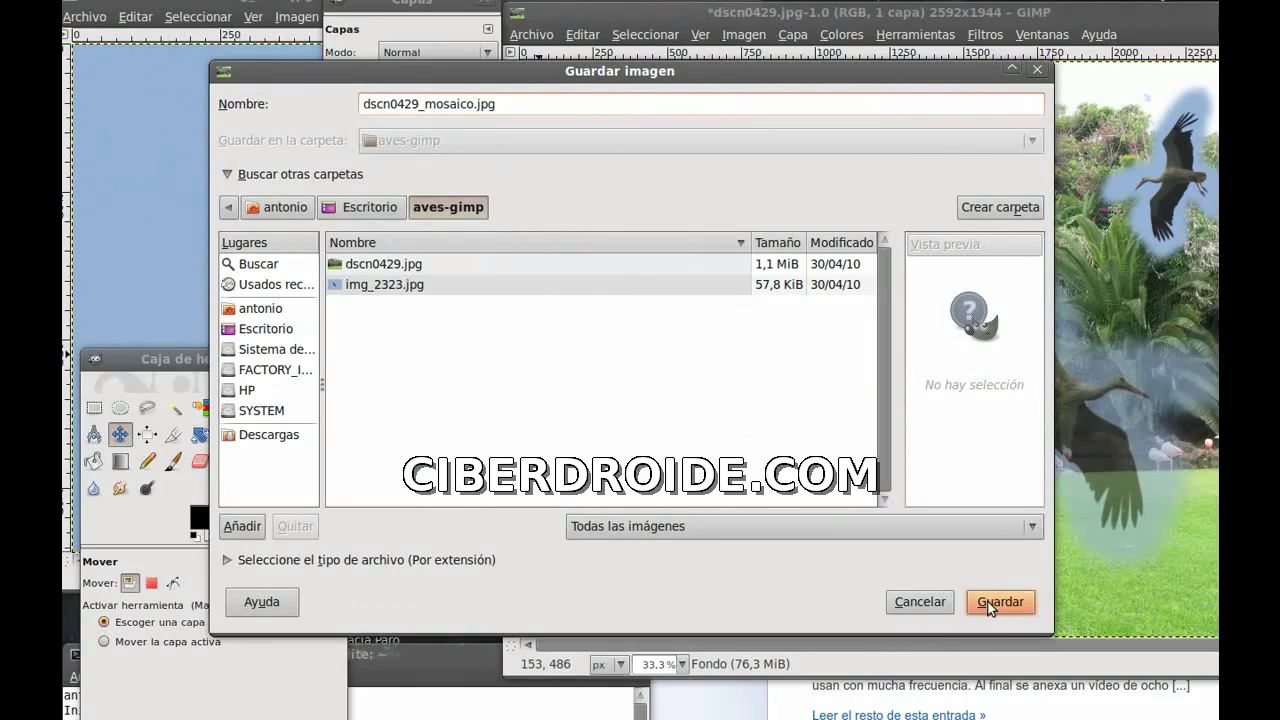
left_click(988, 608)
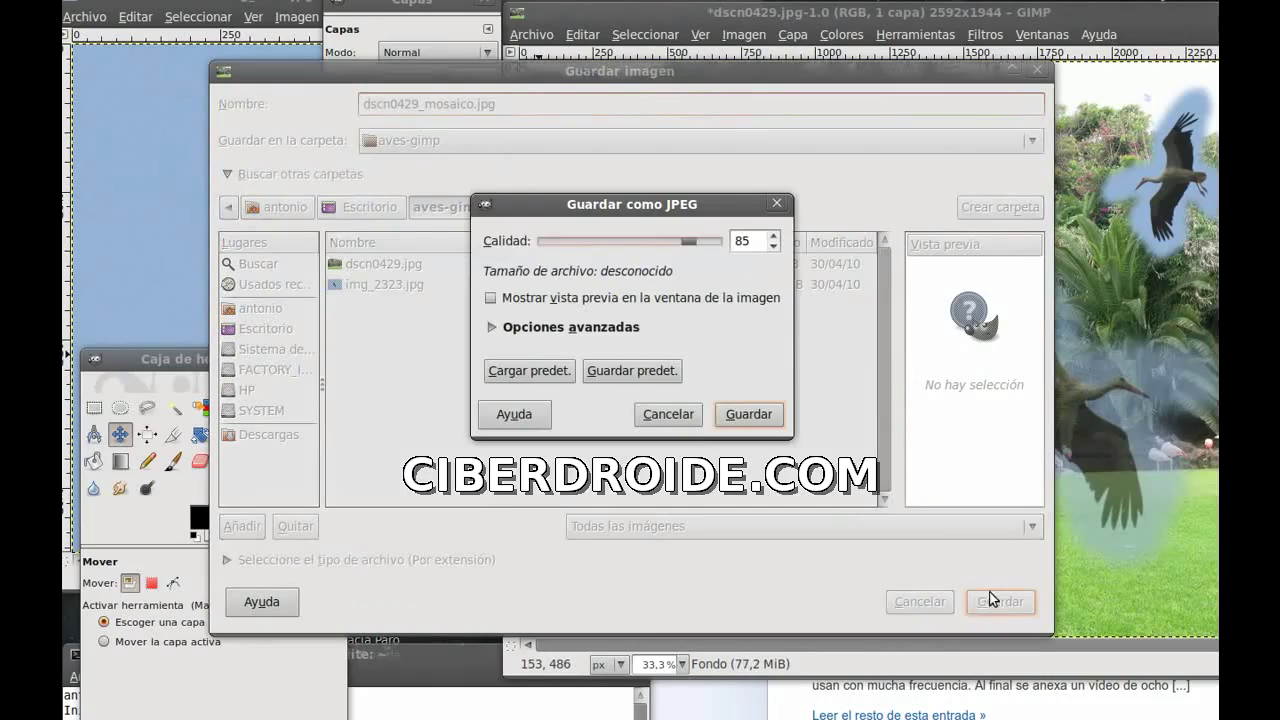
left_click_drag(693, 245, 702, 246)
left_click(741, 412)
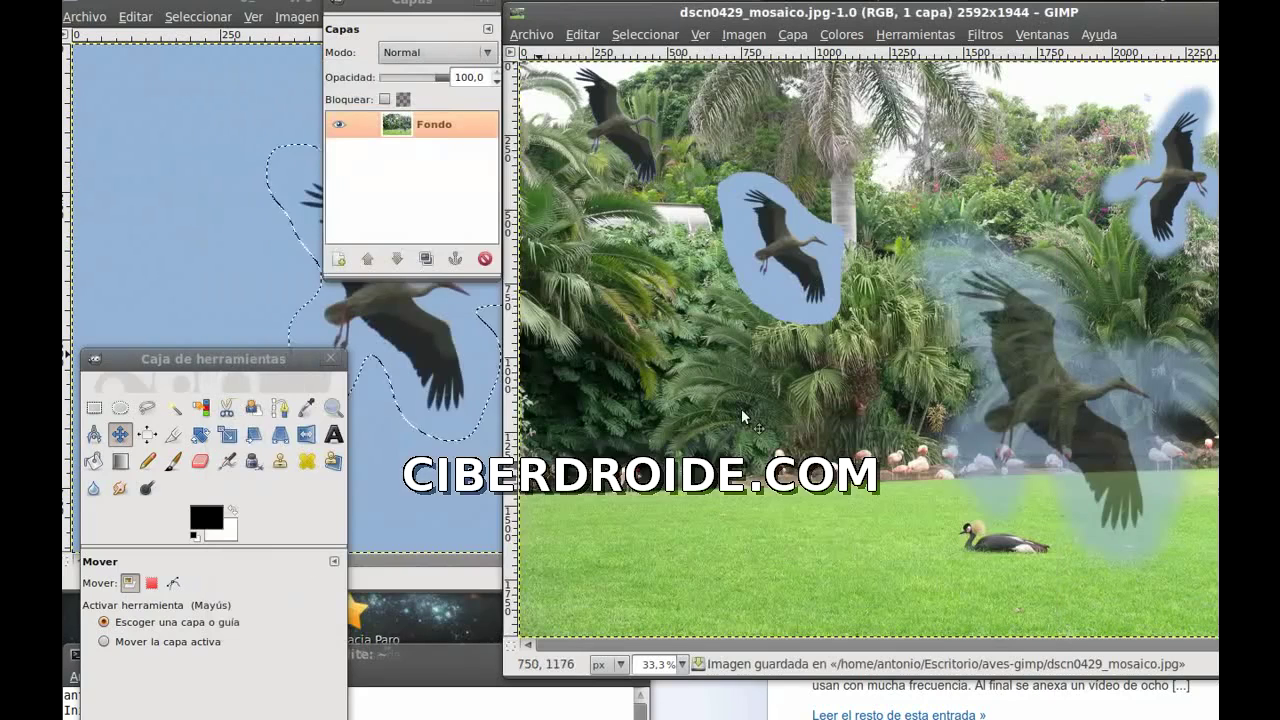